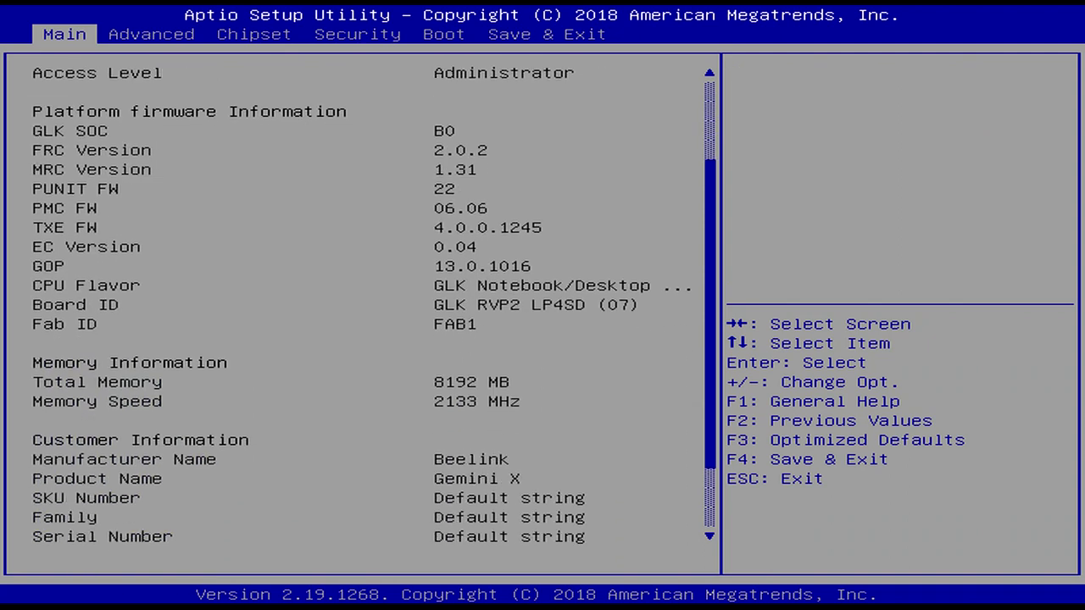
# Step: Look over the platform firmware, memory, customer and system language, date and time entries on the Main page of the BIOS setup
pyautogui.press('Up')
pyautogui.press('Down')
pyautogui.press('Down')
pyautogui.press('Up')
pyautogui.press('Up')
pyautogui.press('Up')
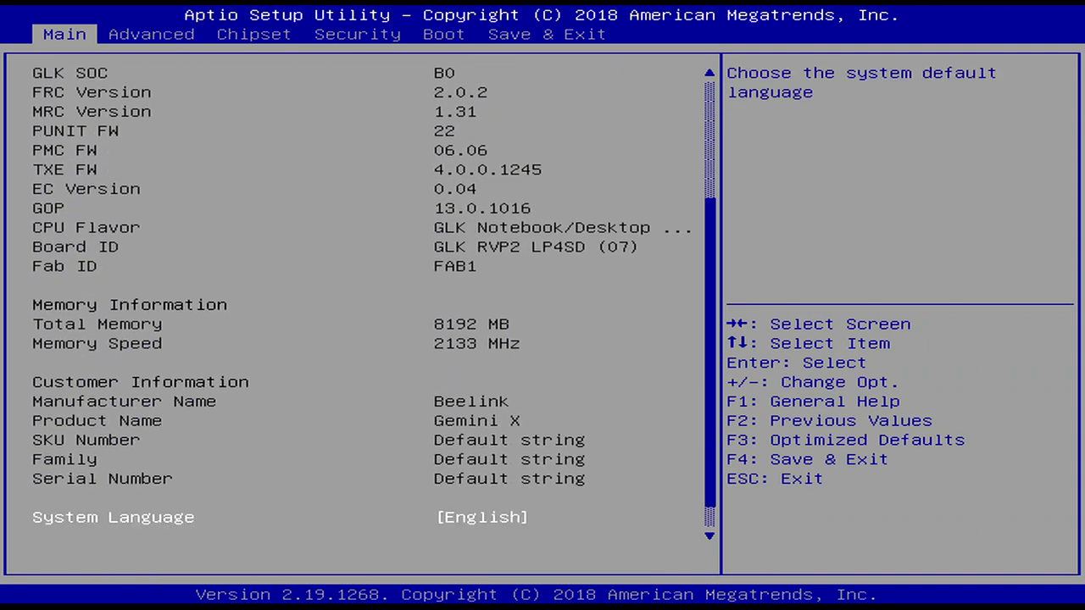
pyautogui.press('Up')
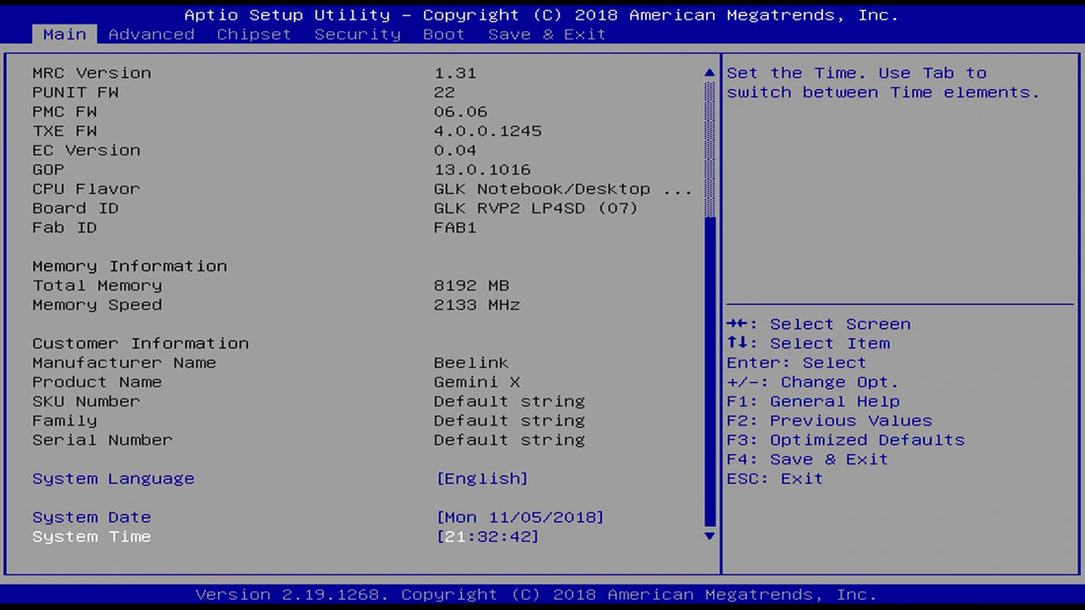
# Step: Look through the whole list of Advanced BIOS settings, from Trusted Computing down to ACPI D3Cold settings
pyautogui.press('Right')
pyautogui.press('Down')
pyautogui.press('Down')
pyautogui.press('Down')
pyautogui.press('Down')
pyautogui.press('Down')
pyautogui.press('Down')
pyautogui.press('Down')
pyautogui.press('Down')
pyautogui.press('Down')
pyautogui.press('Down')
pyautogui.press('Down')
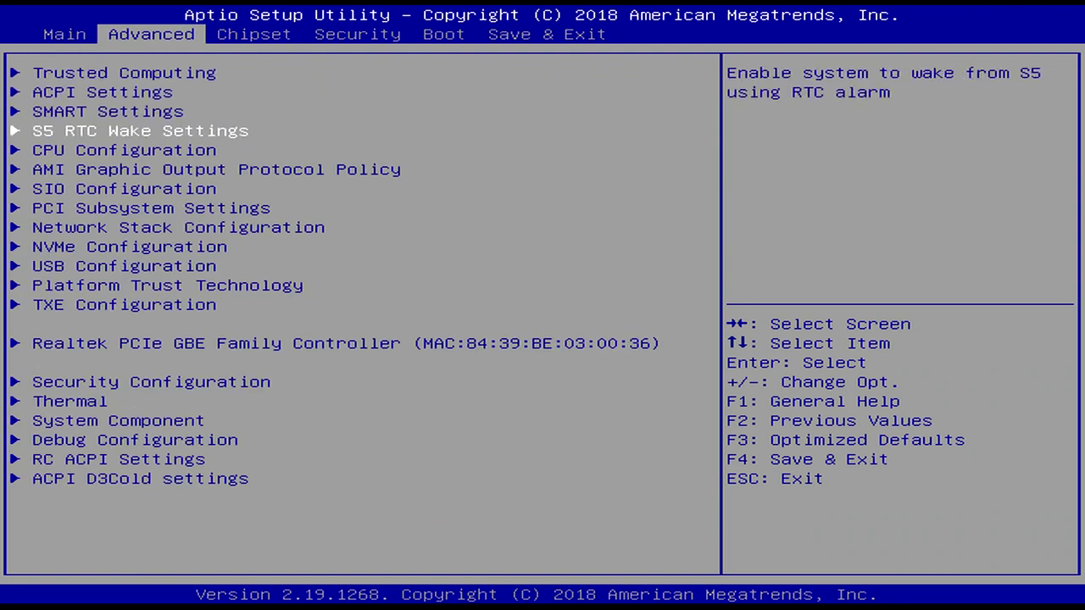
pyautogui.press('Down')
pyautogui.press('Down')
pyautogui.press('Down')
pyautogui.press('Down')
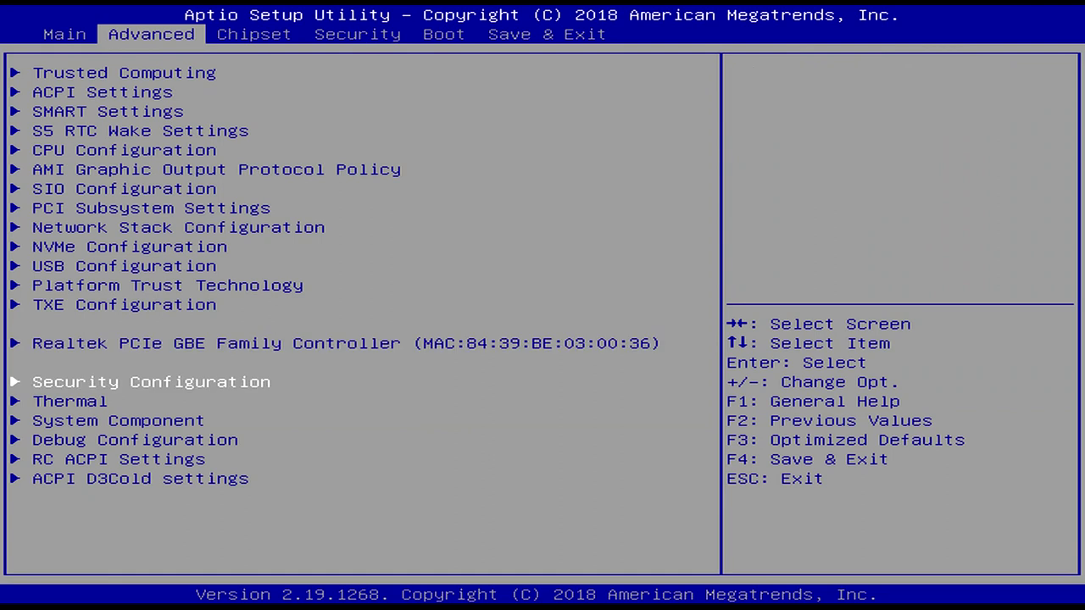
pyautogui.press('Down')
pyautogui.press('Down')
pyautogui.press('Down')
pyautogui.press('Down')
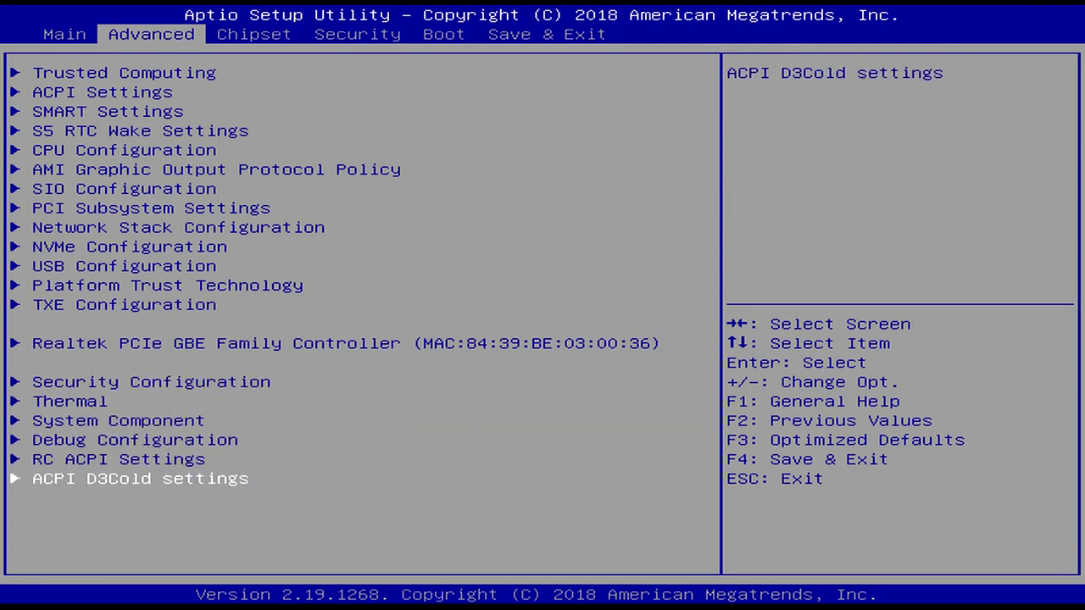
# Step: View the Chipset, Security and Boot pages of the BIOS setup
pyautogui.press('Right')
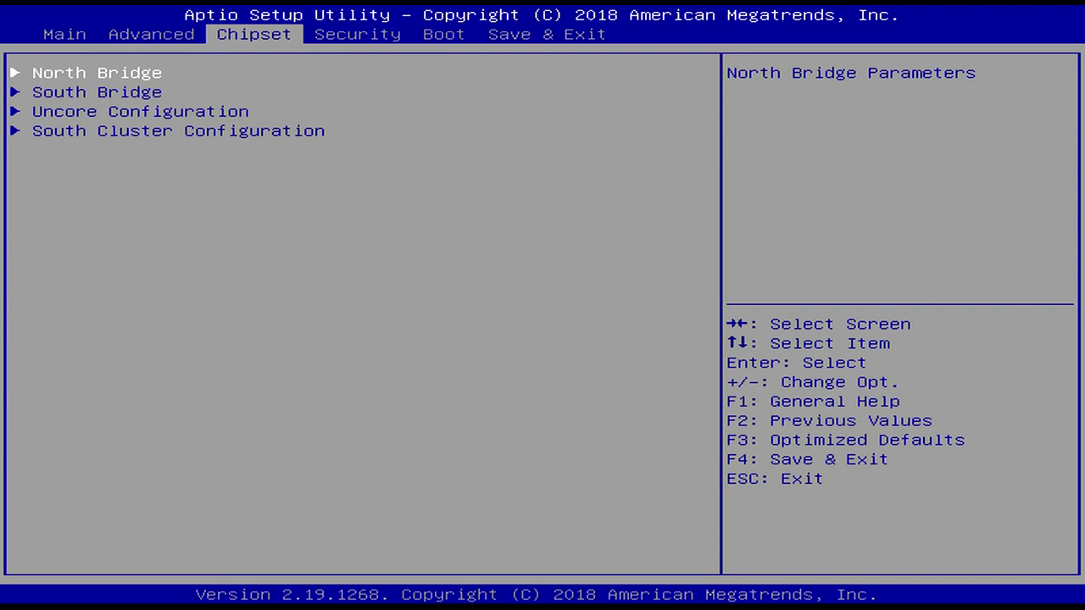
pyautogui.press('Right')
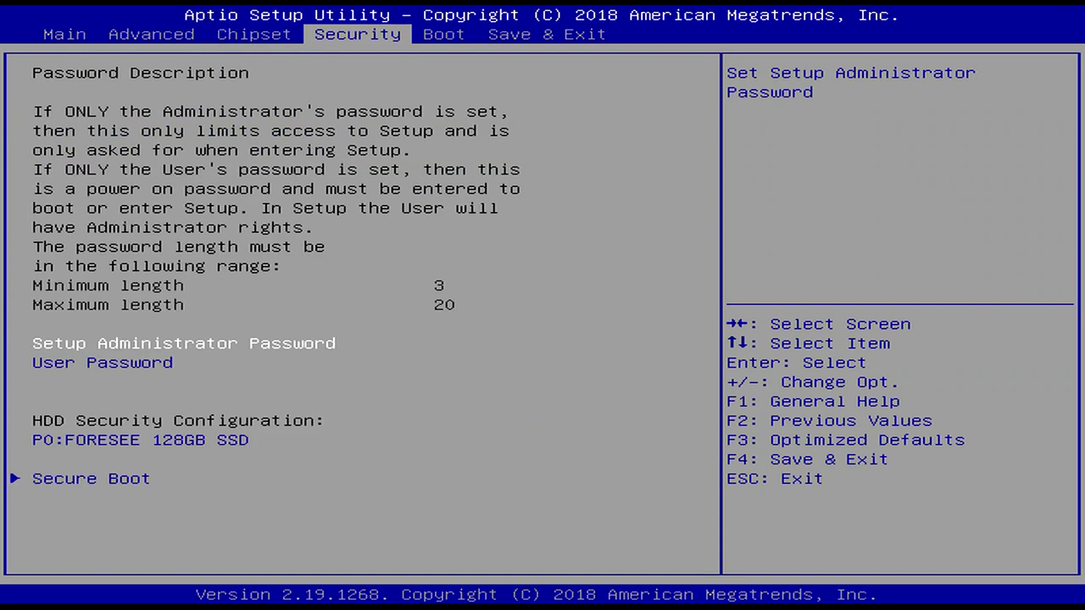
pyautogui.press('Right')
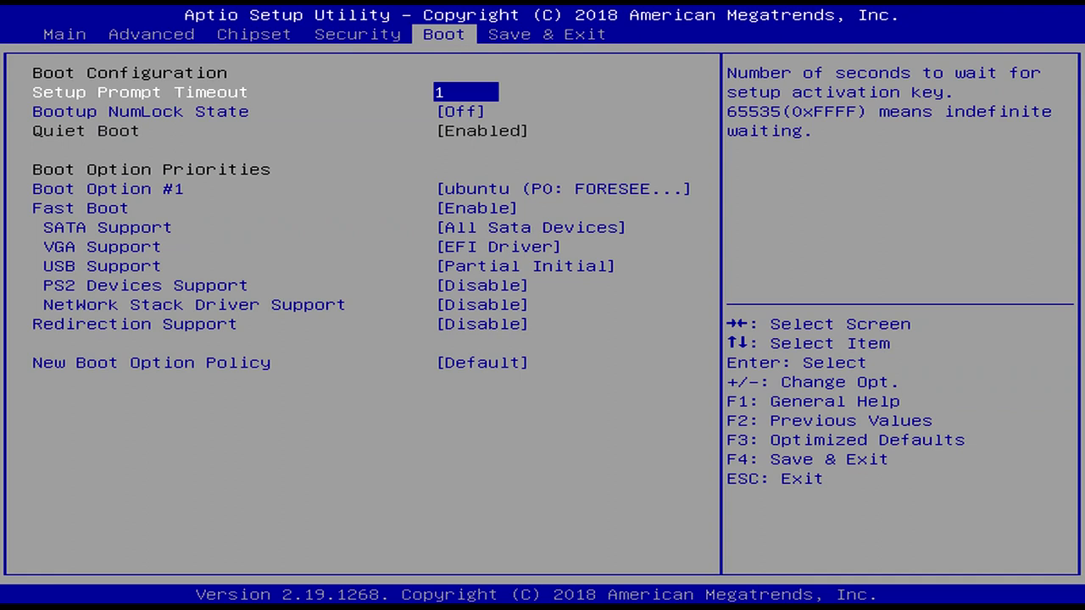
# Step: Save the changes and exit the BIOS setup so the system boots
pyautogui.press('Right')
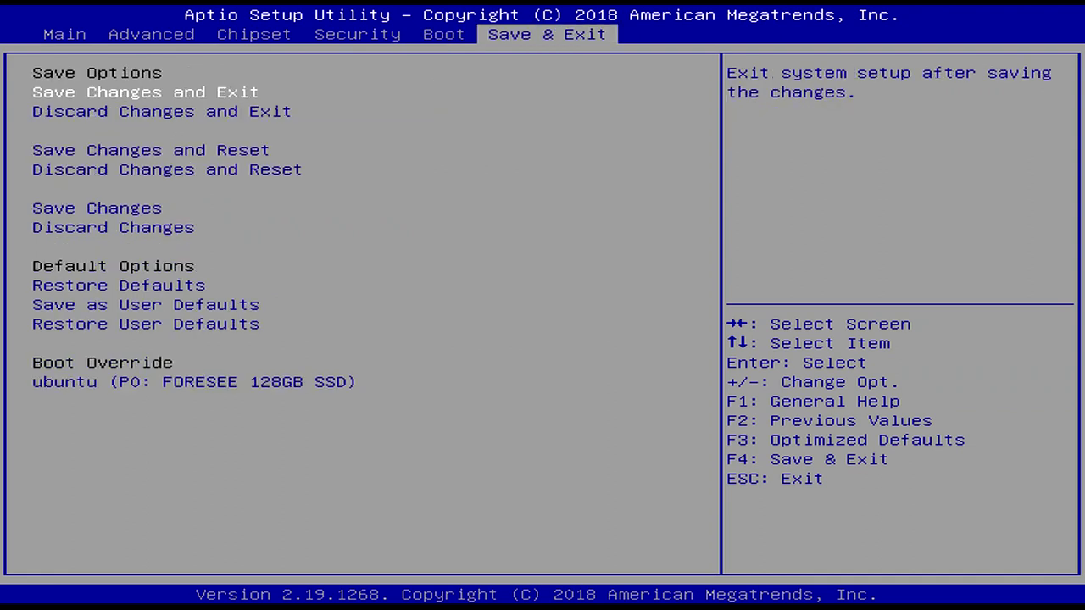
pyautogui.press('Return')
pyautogui.press('Return')
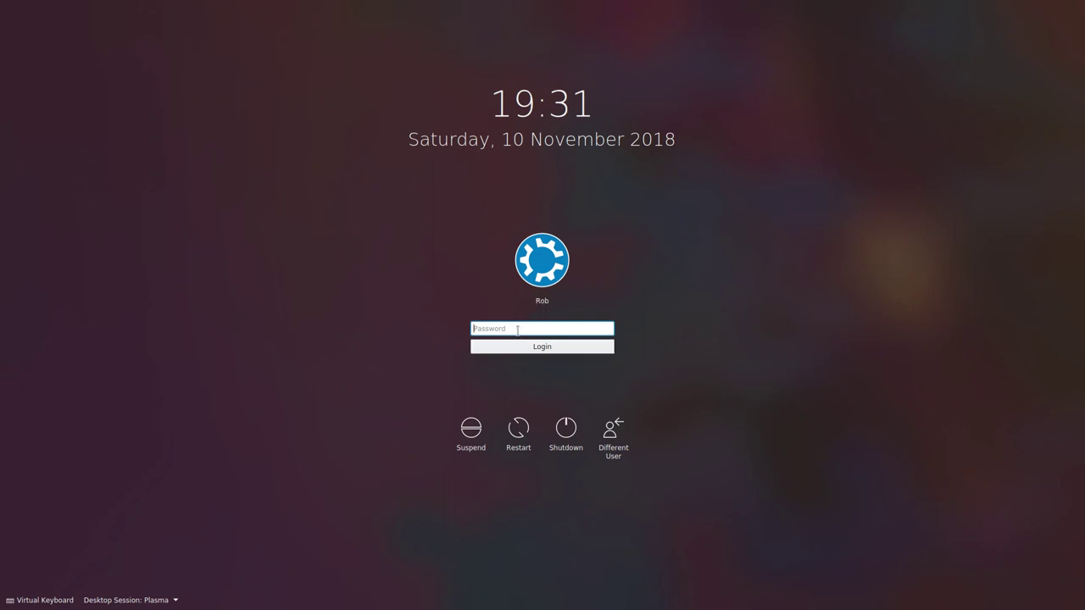
# Step: Log in to the Plasma desktop session with the account password
pyautogui.write('•••')
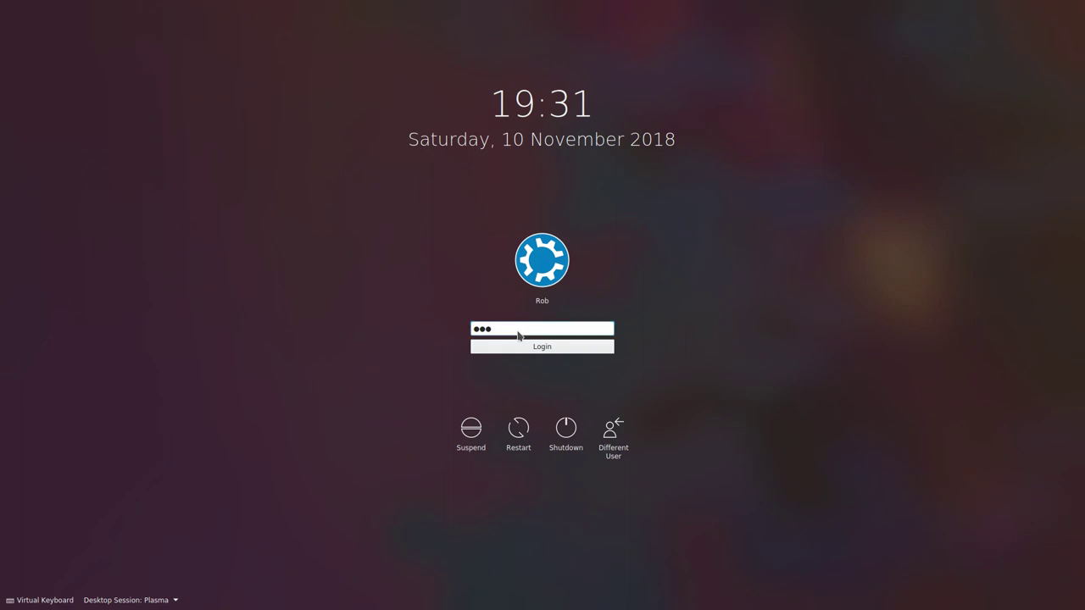
pyautogui.press('Return')
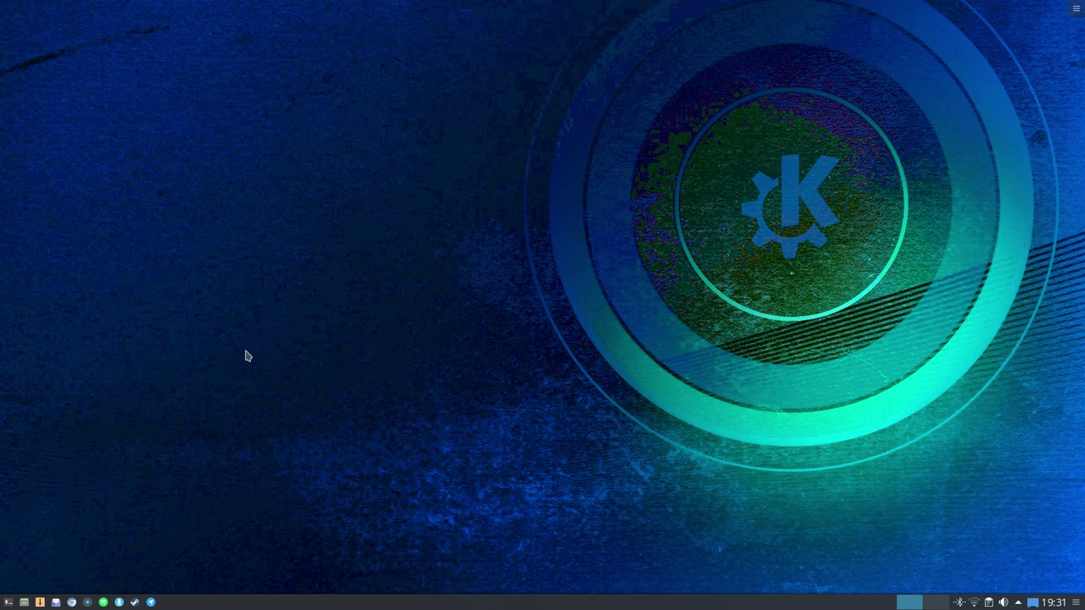
# Step: Open System Monitor from the desktop's application list, check the idle CPU and memory usage, and close it
pyautogui.middleClick(164, 154)
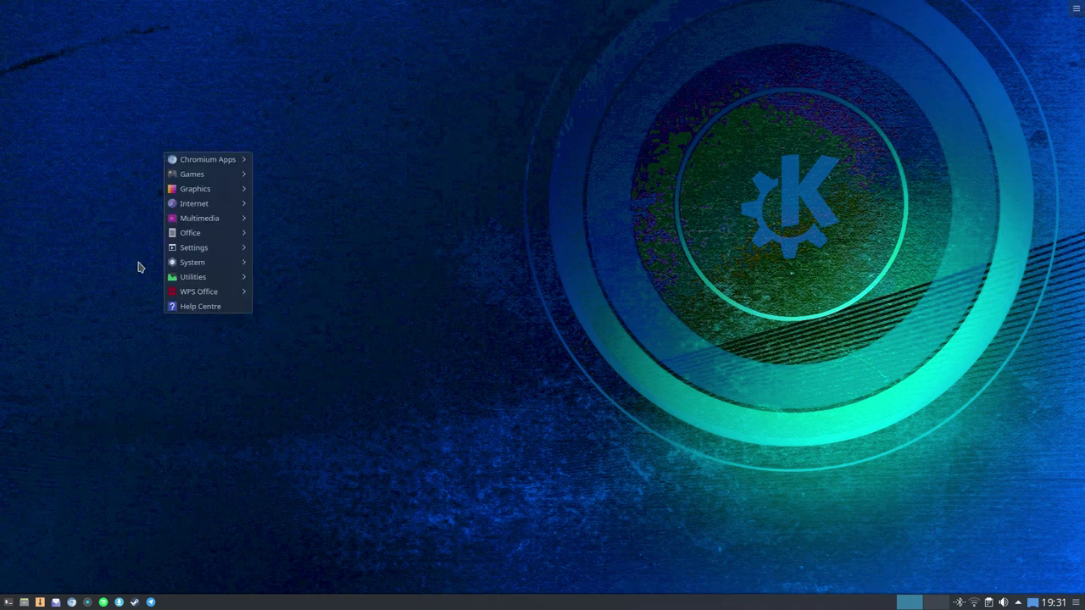
pyautogui.moveTo(200, 280)
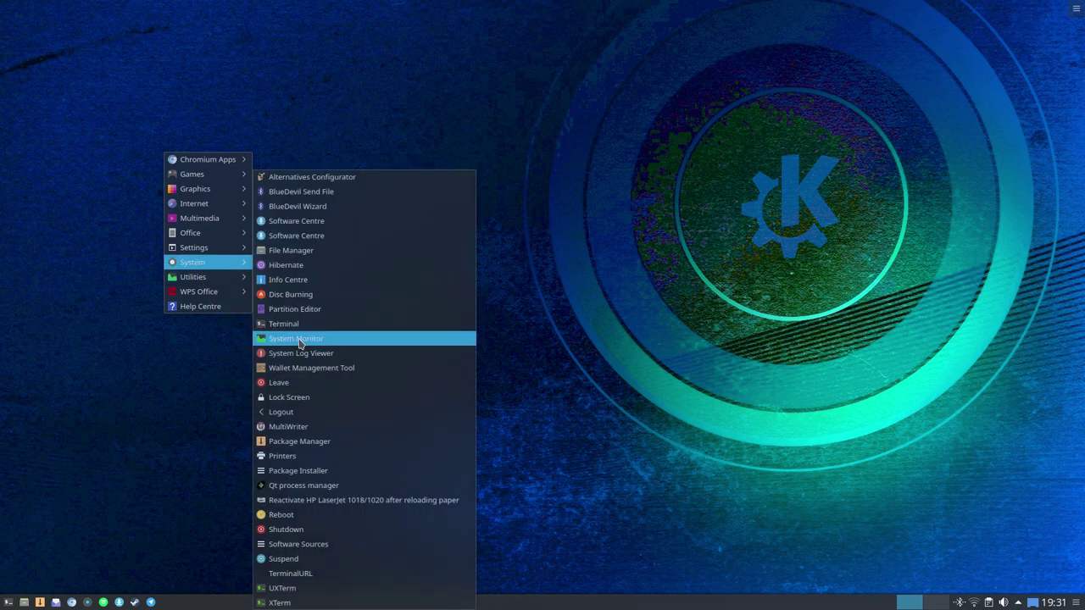
pyautogui.click(301, 339)
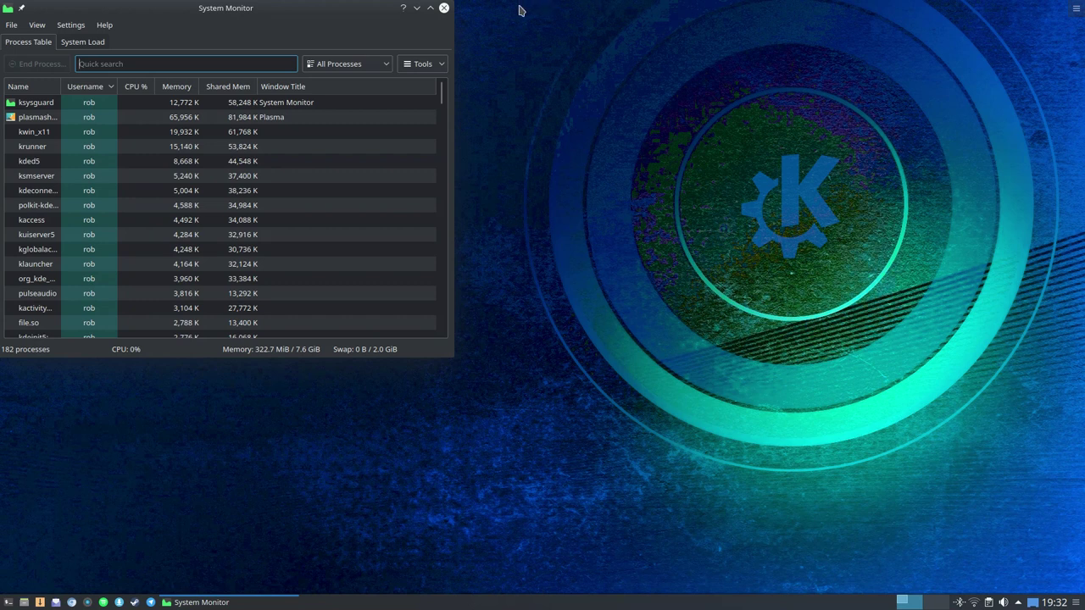
pyautogui.click(444, 8)
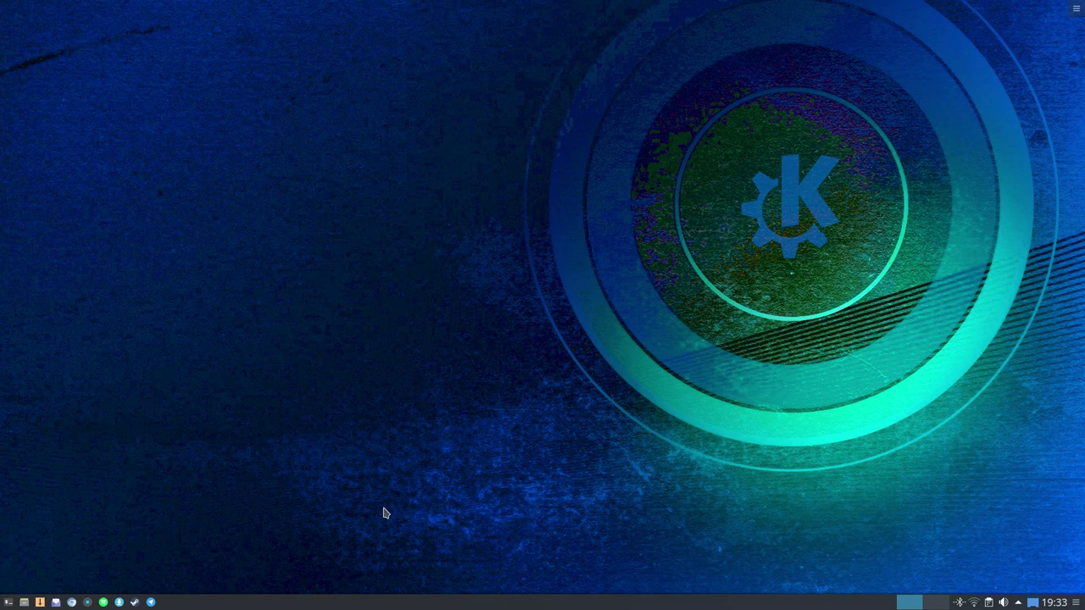
# Step: Show the application categories directly on the desktop, look through them down to Help Centre, and dismiss the list
pyautogui.rightClick(269, 105)
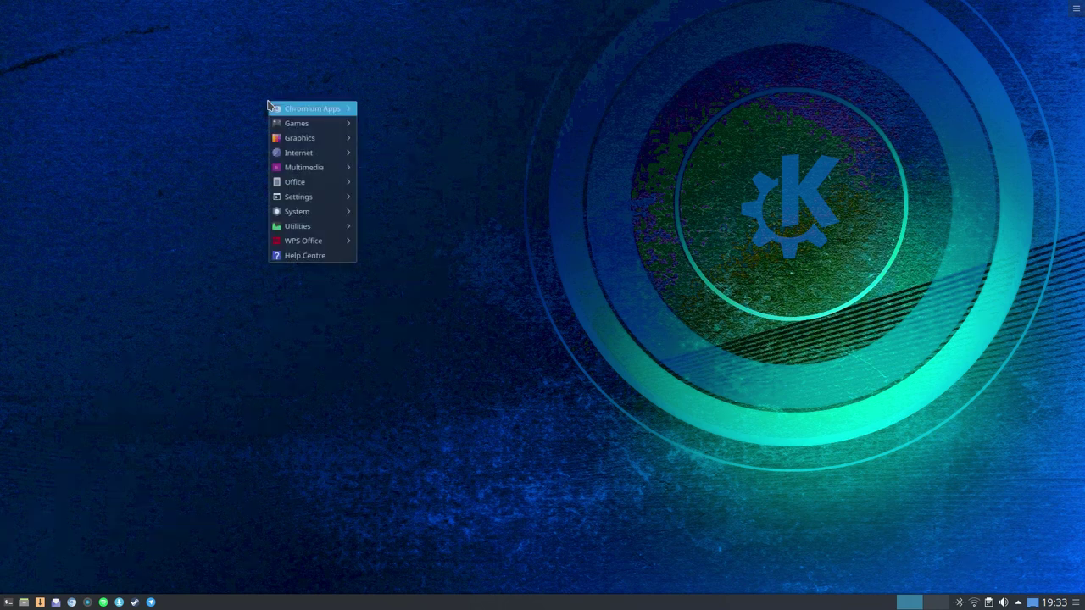
pyautogui.moveTo(269, 106)
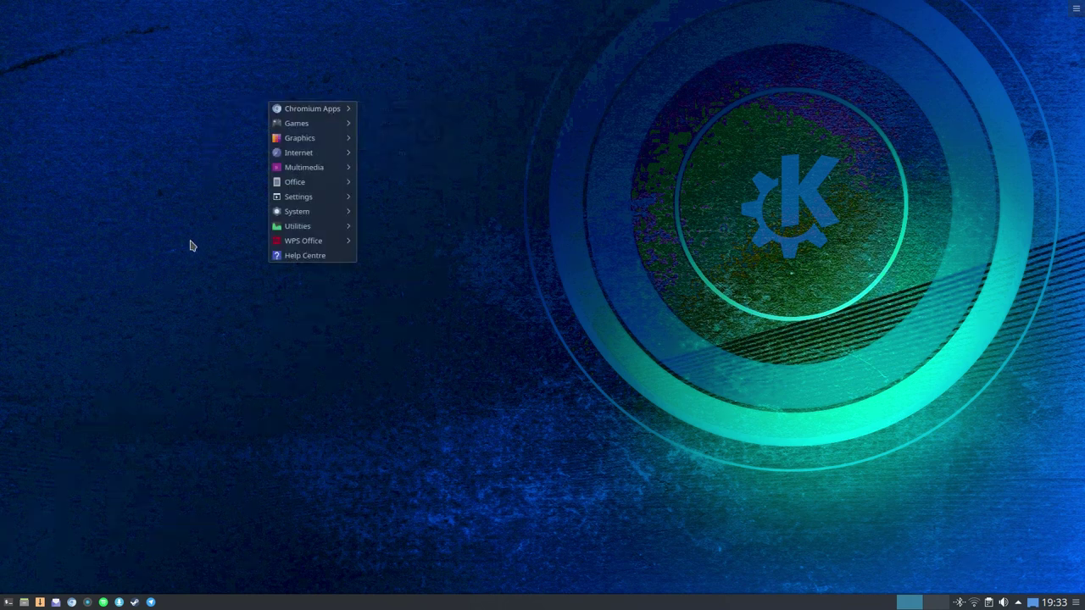
pyautogui.moveTo(295, 244)
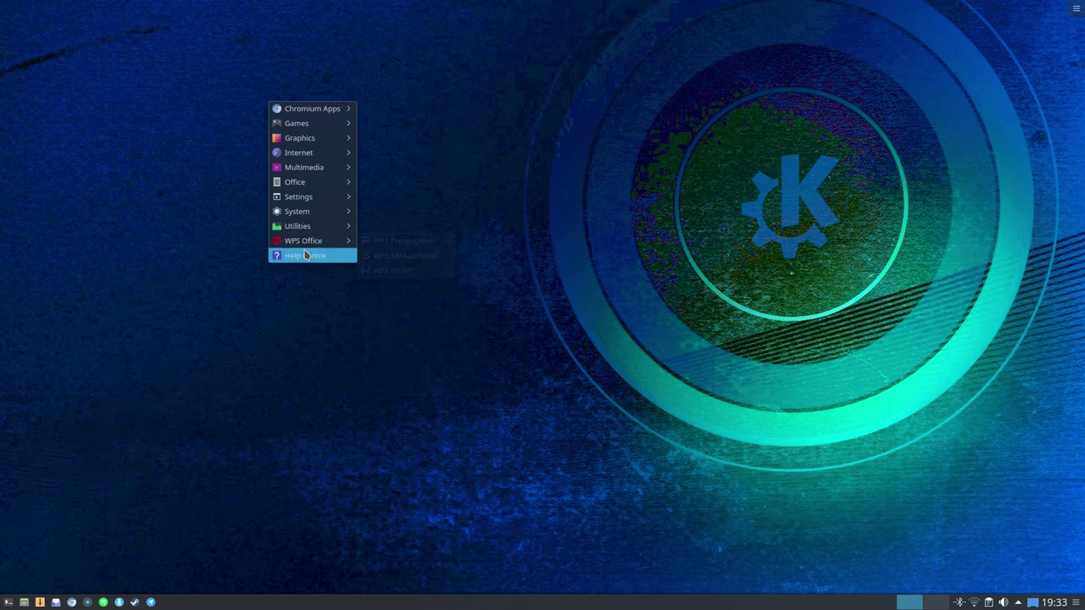
pyautogui.click(217, 243)
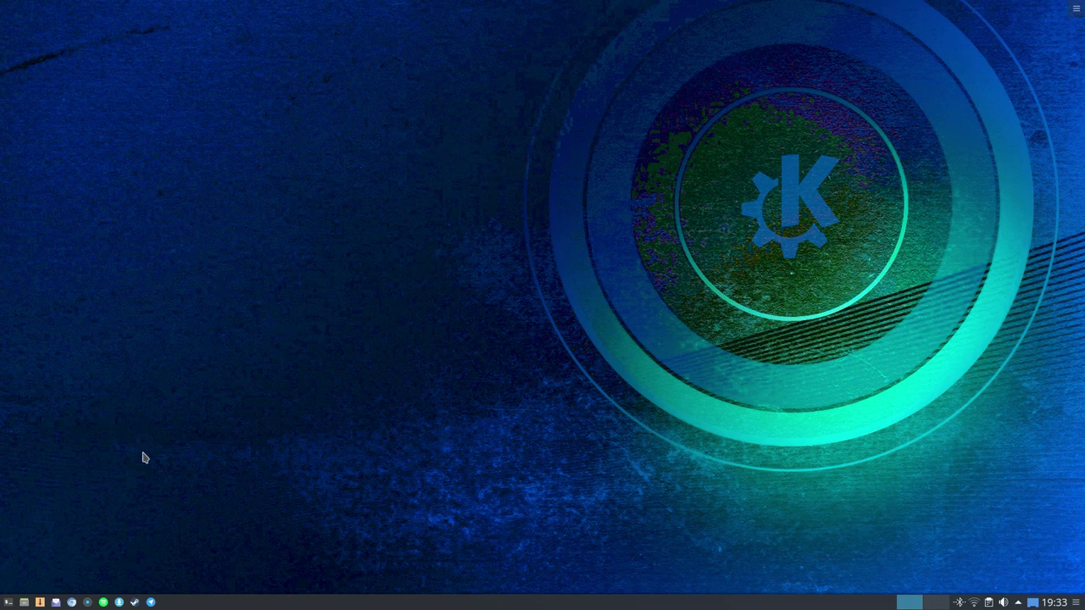
# Step: Open a Konsole terminal, move its window towards the middle of the desktop, and close it
pyautogui.click(24, 602)
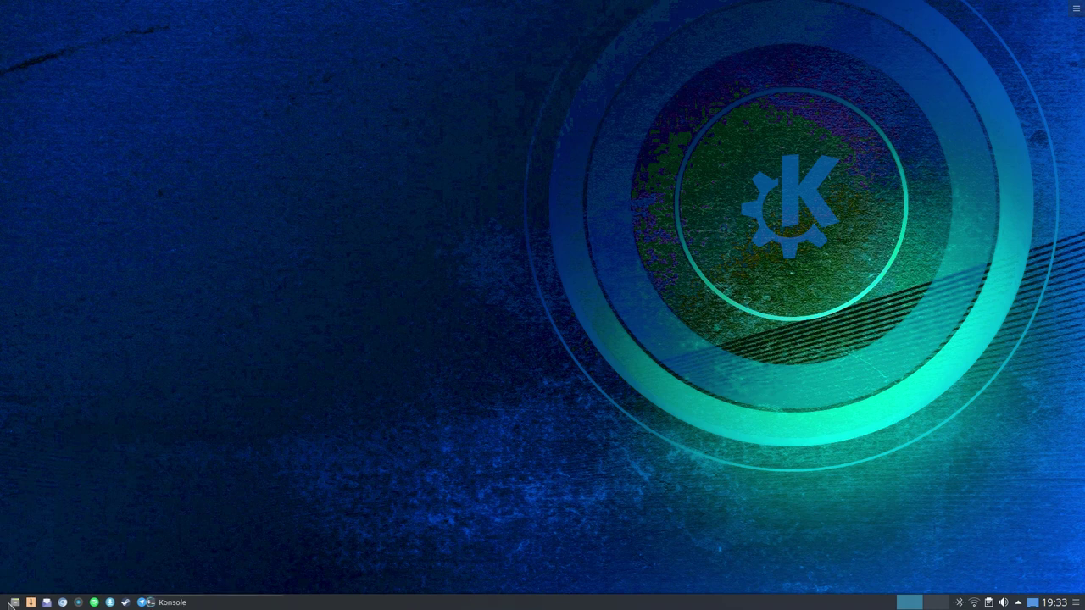
pyautogui.moveTo(116, 9); pyautogui.dragTo(584, 129)
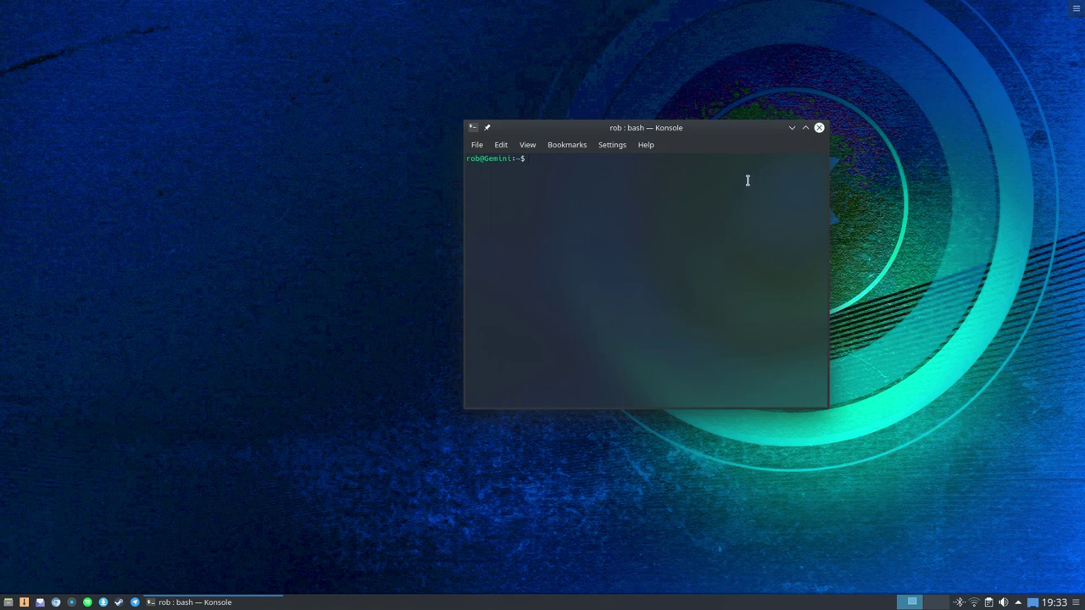
pyautogui.click(818, 128)
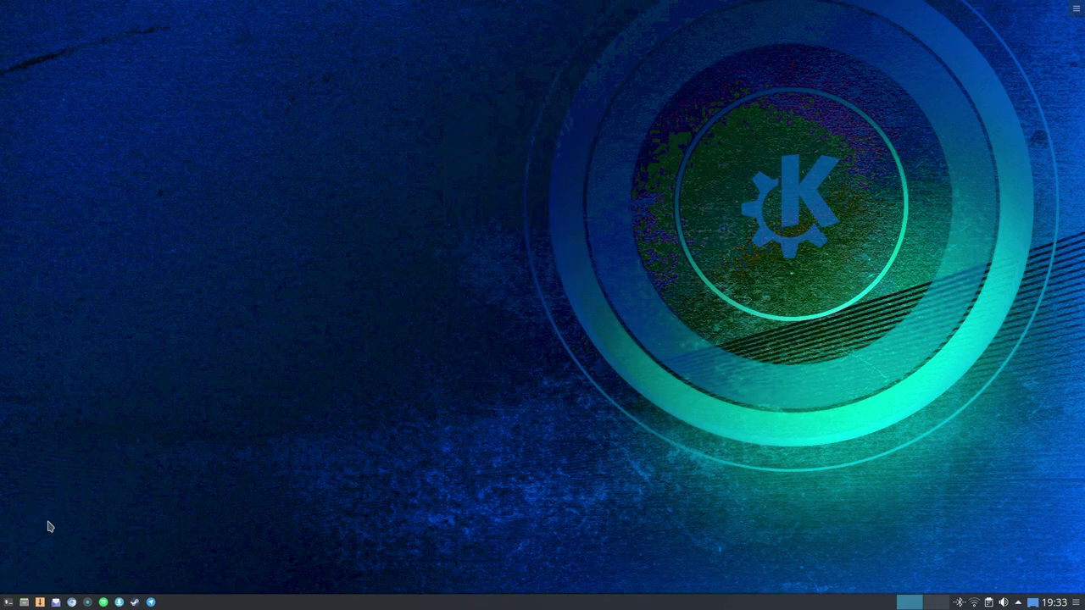
# Step: Open the Dolphin file manager, move its window around the desktop to view the Home folder, and close it
pyautogui.click(24, 604)
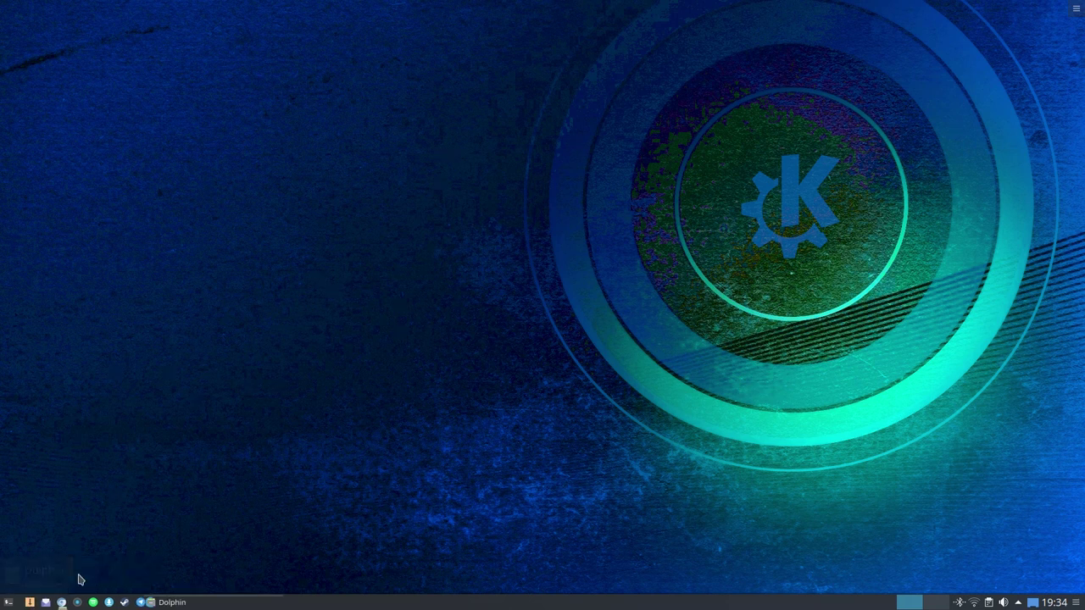
pyautogui.moveTo(108, 12); pyautogui.dragTo(373, 113)
pyautogui.moveTo(582, 115); pyautogui.dragTo(530, 86)
pyautogui.moveTo(596, 90)
pyautogui.mouseDown()
pyautogui.moveTo(550, 85)
pyautogui.moveTo(589, 78)
pyautogui.mouseUp()
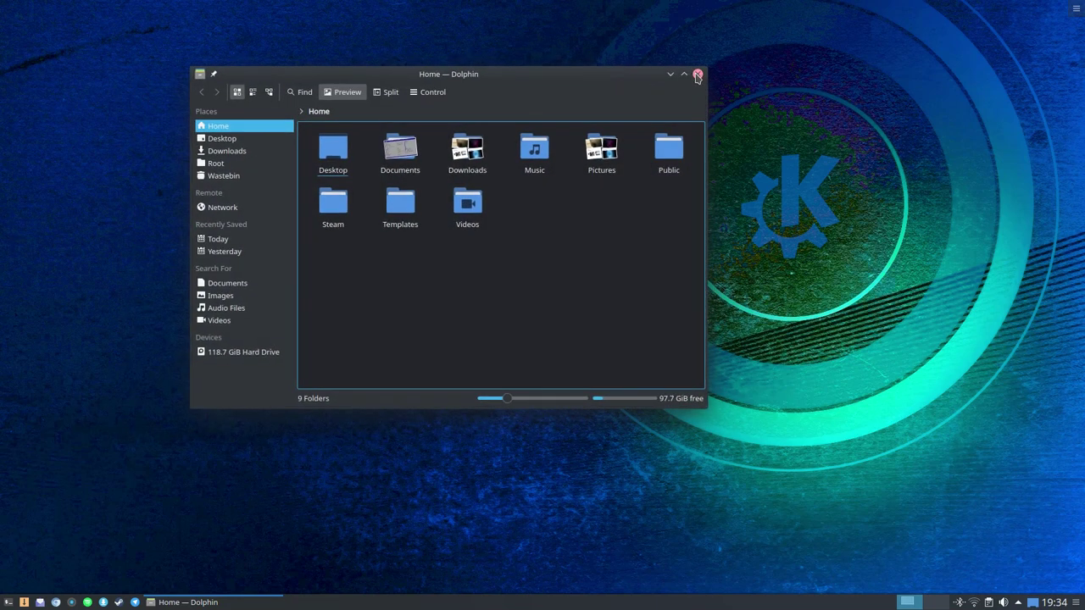
pyautogui.click(696, 75)
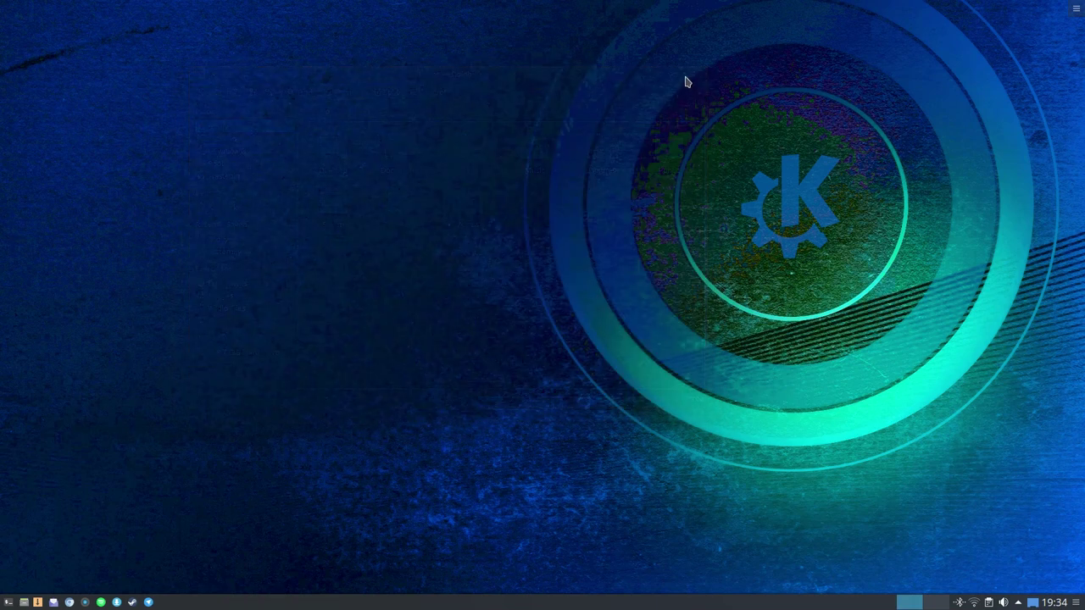
# Step: Launch Chromium and open the bookmarked YouTube site
pyautogui.click(72, 603)
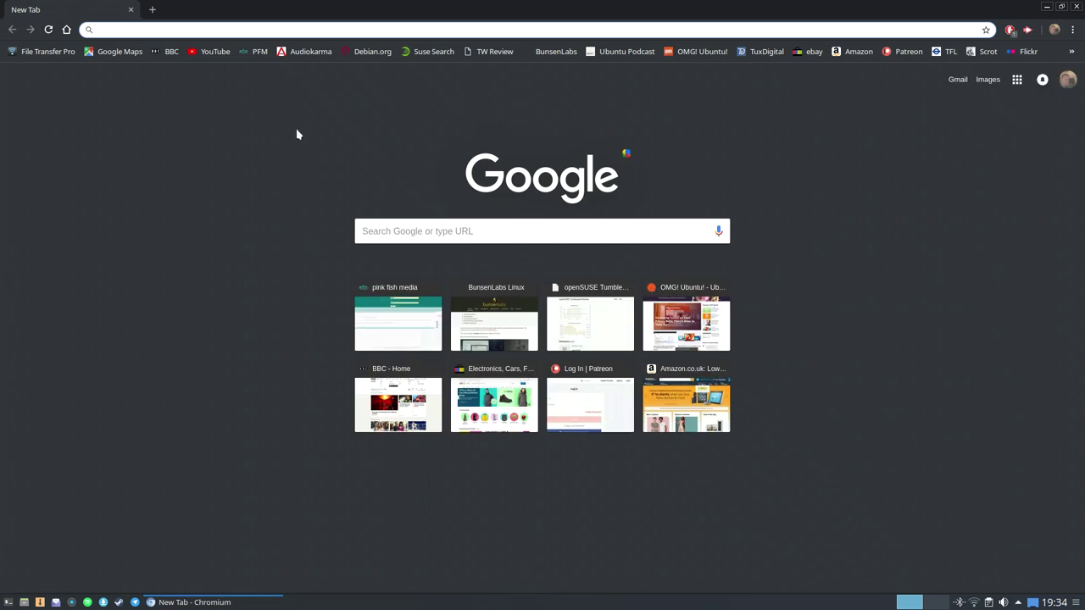
pyautogui.click(215, 54)
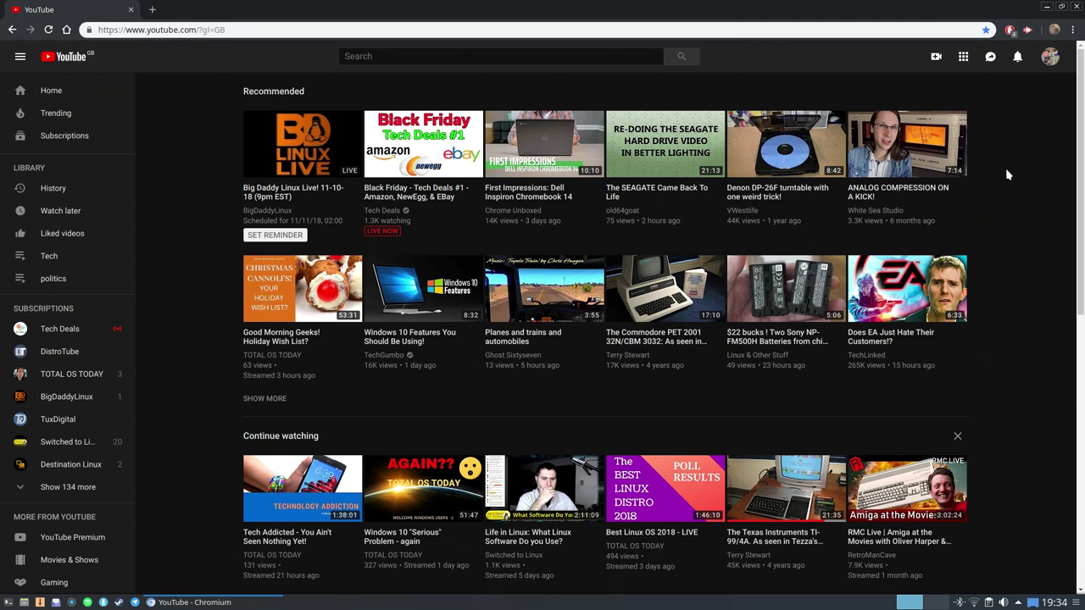
# Step: Examine how smoothly the YouTube home page's recommendations scroll down and back up to the beginning
pyautogui.scroll(-7, 1013, 169)
pyautogui.scroll(-10, 1018, 189)
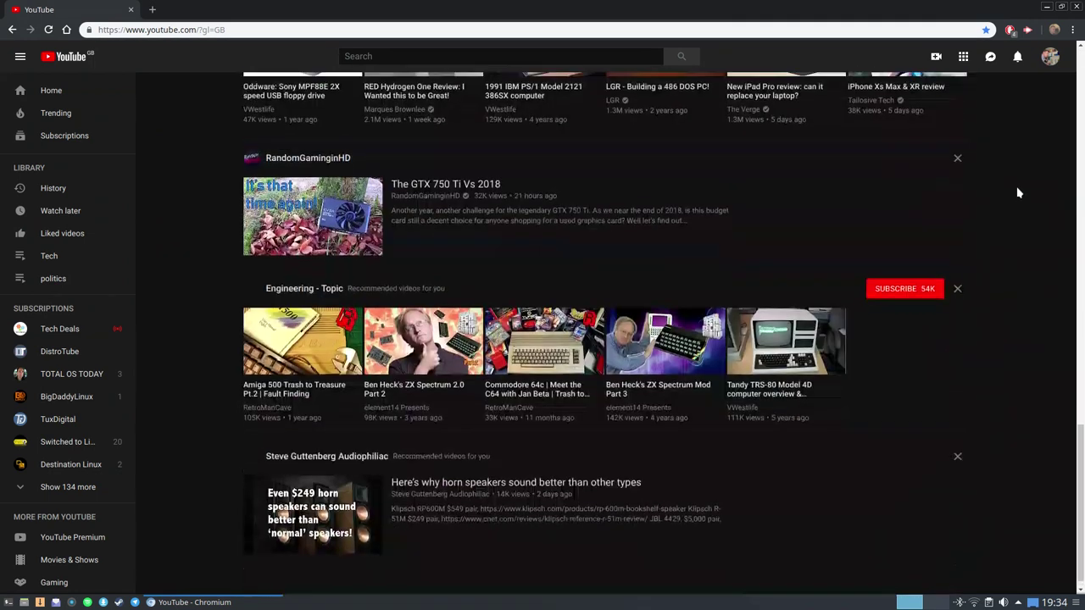
pyautogui.scroll(-2, 1018, 190)
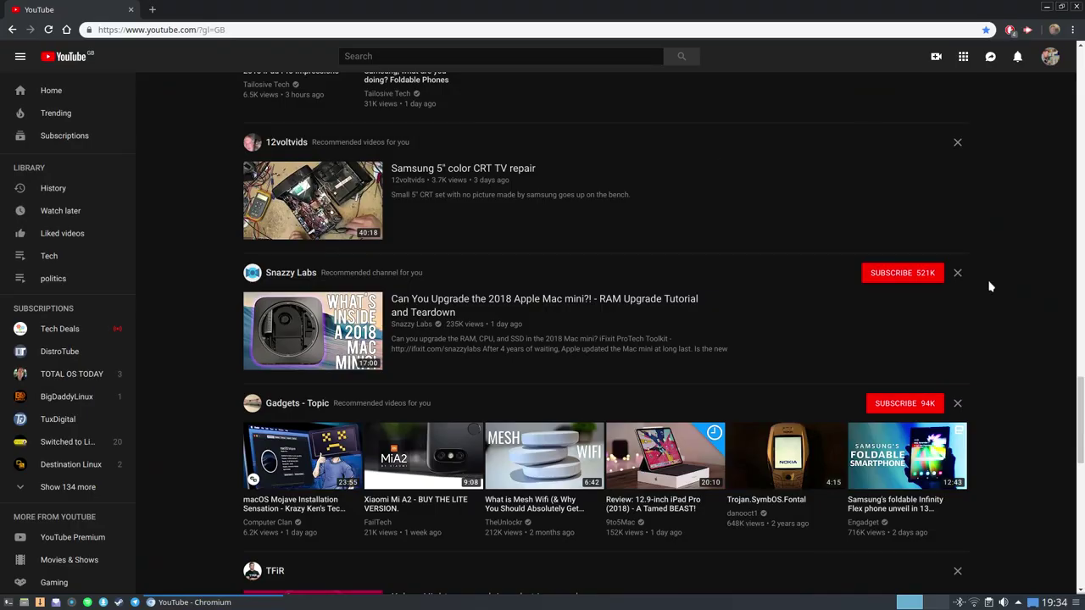
pyautogui.scroll(20, 1019, 266)
pyautogui.scroll(-20, 1020, 266)
pyautogui.scroll(20, 1017, 265)
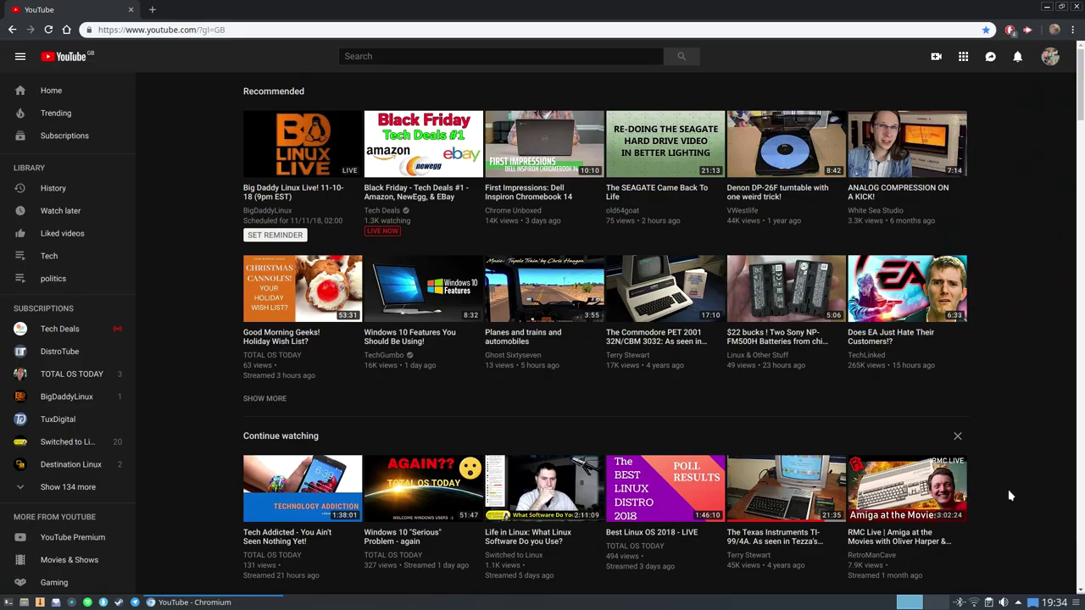
pyautogui.scroll(-10, 1013, 271)
pyautogui.scroll(10, 1029, 246)
pyautogui.scroll(-15, 1029, 243)
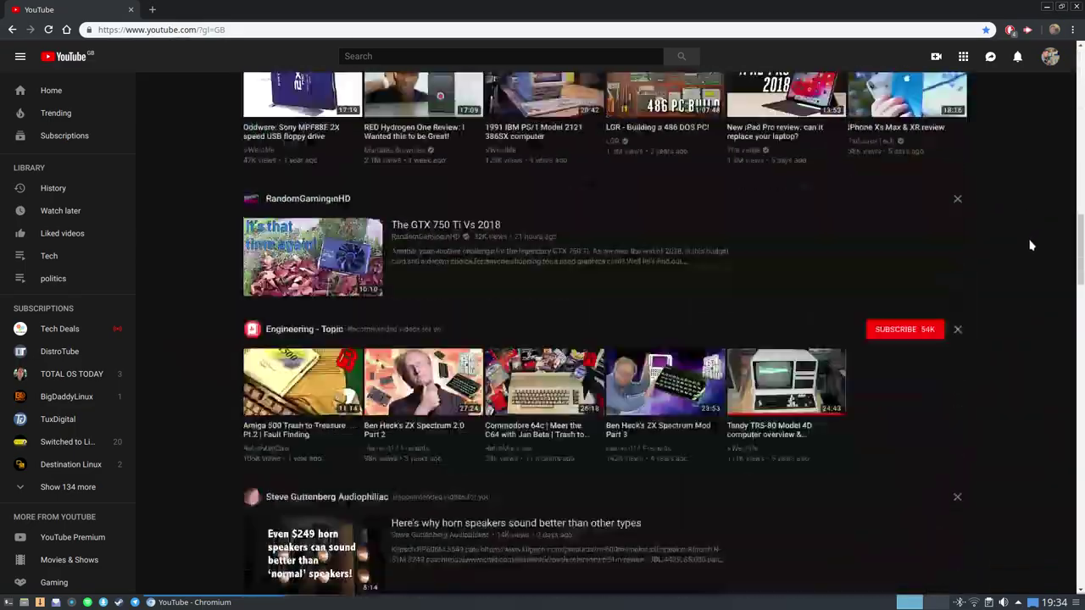
pyautogui.scroll(10, 1026, 245)
pyautogui.scroll(7, 1024, 249)
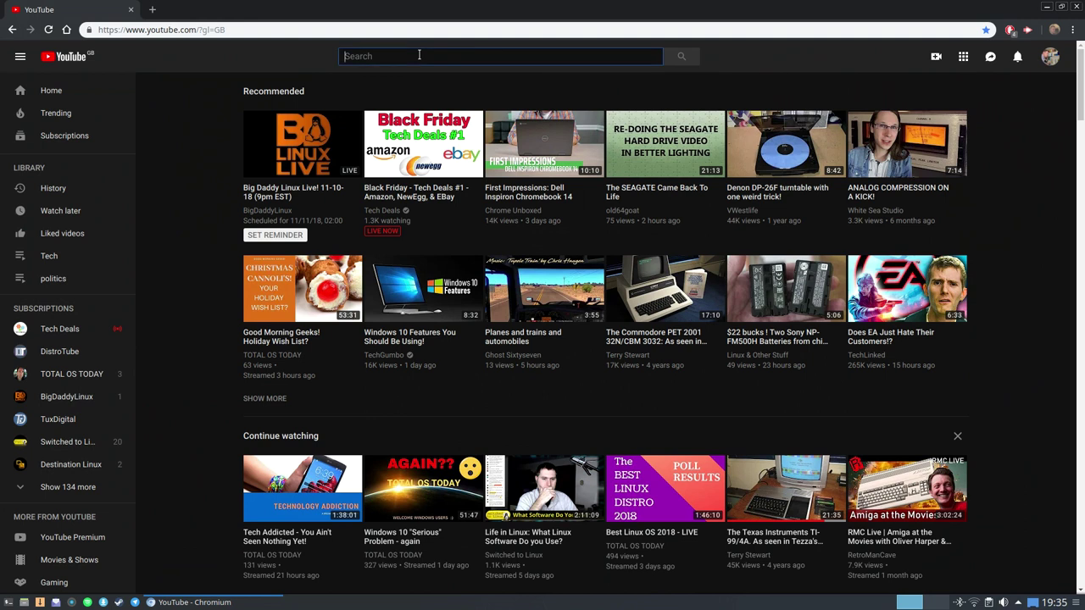
# Step: Search YouTube for "linus tech tips" using the matching suggestion
pyautogui.write('linus')
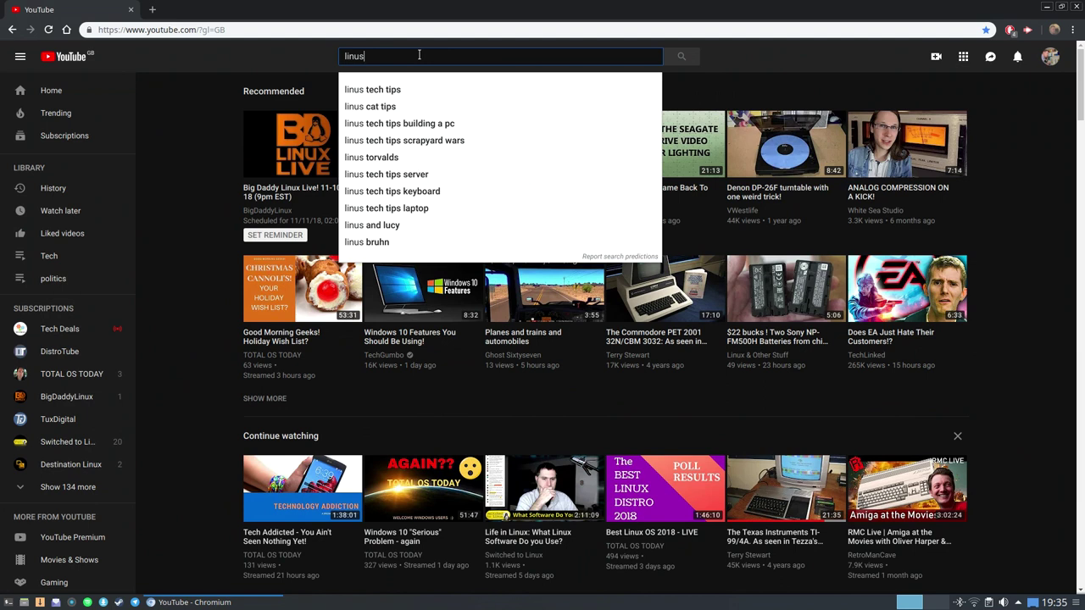
pyautogui.click(380, 95)
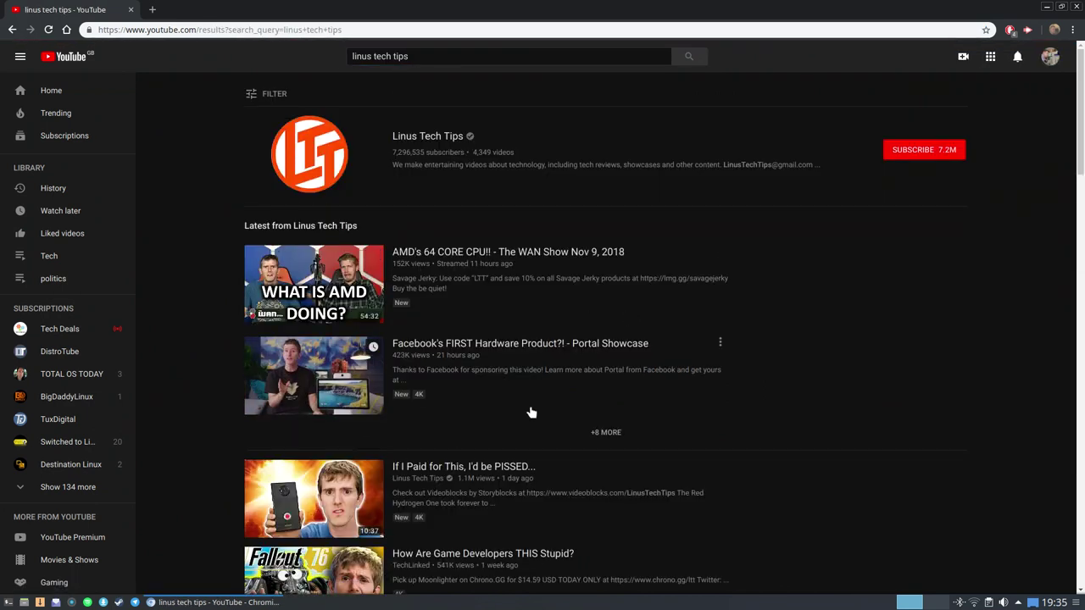
# Step: Play the "Facebook's FIRST Hardware Product?! - Portal Showcase" video from the search results and set its quality to 2160p
pyautogui.moveTo(311, 385)
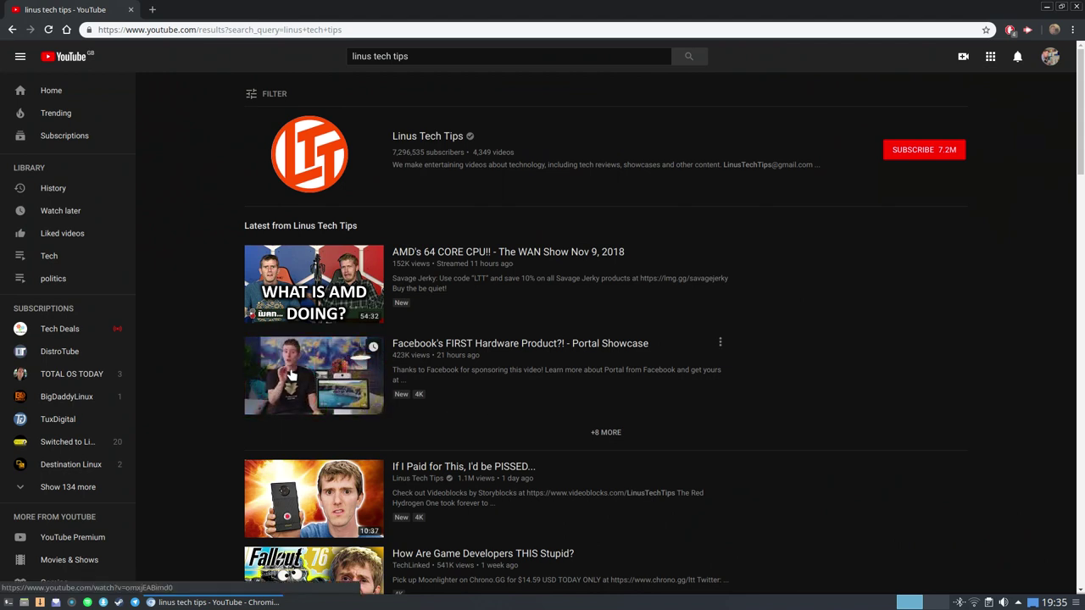
pyautogui.click(291, 369)
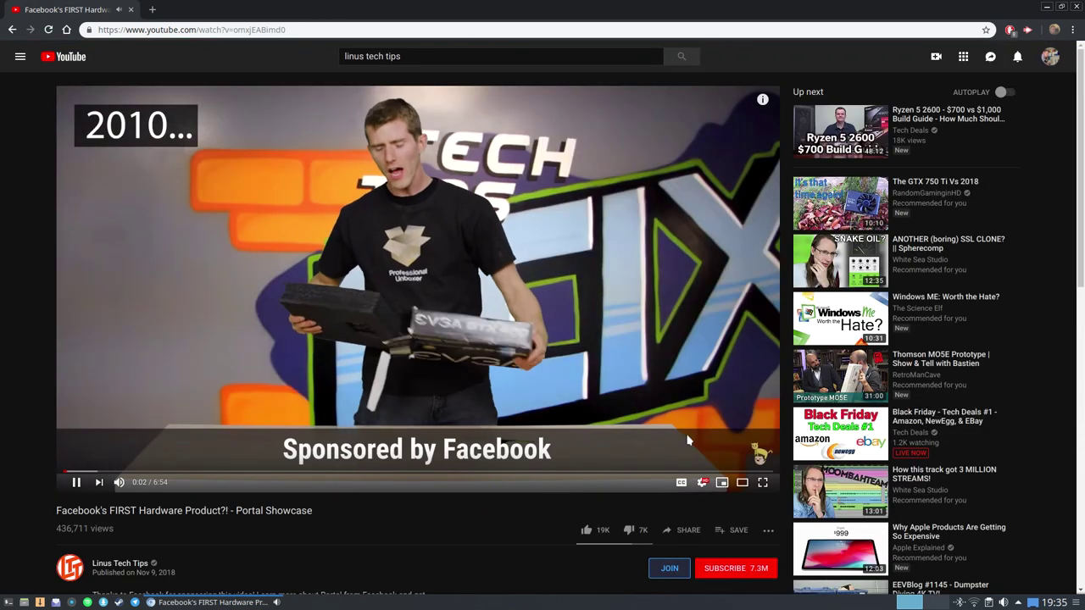
pyautogui.click(702, 483)
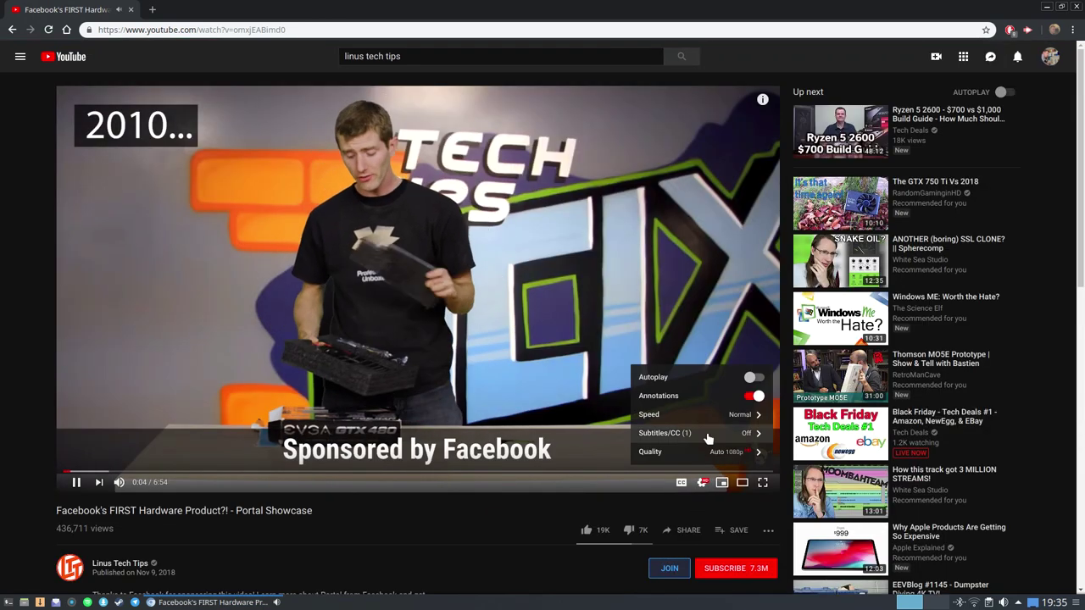
pyautogui.click(711, 456)
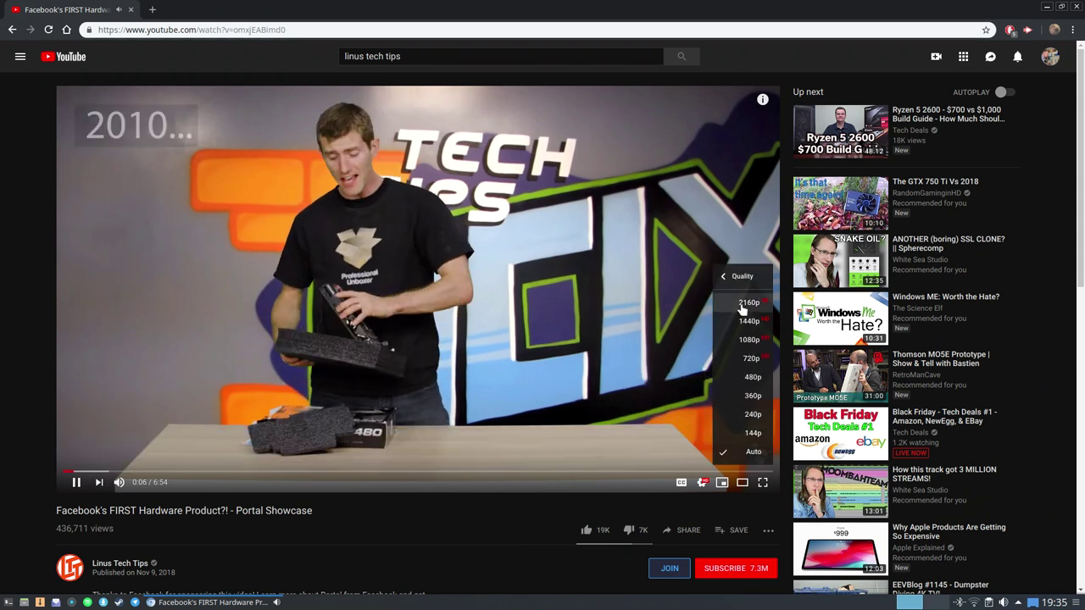
pyautogui.click(734, 311)
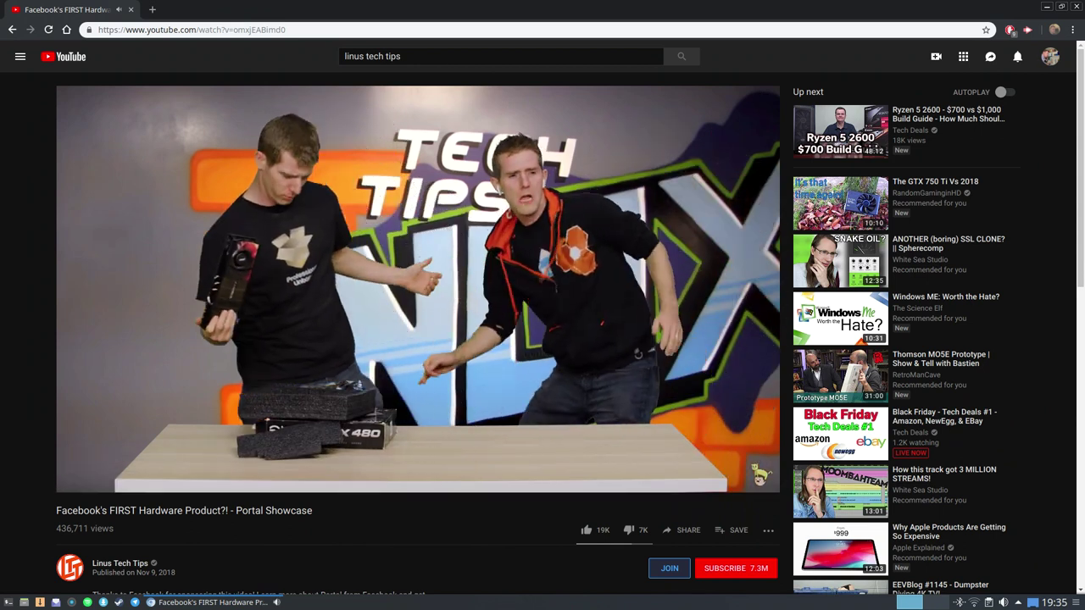
# Step: Watch the 2160p video in full screen for a few seconds and exit full screen
pyautogui.moveTo(751, 450)
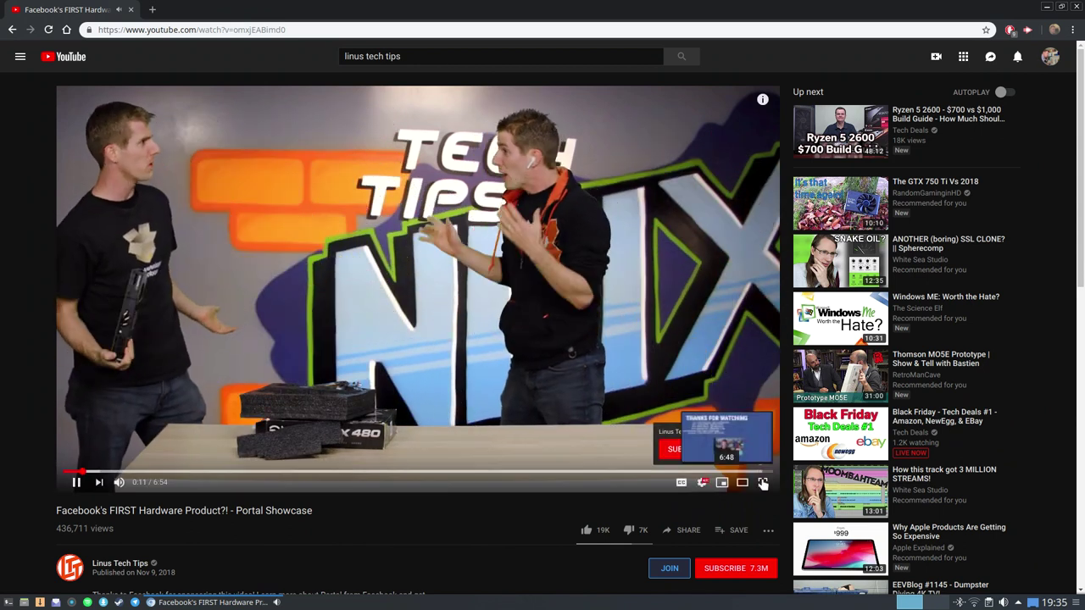
pyautogui.click(762, 482)
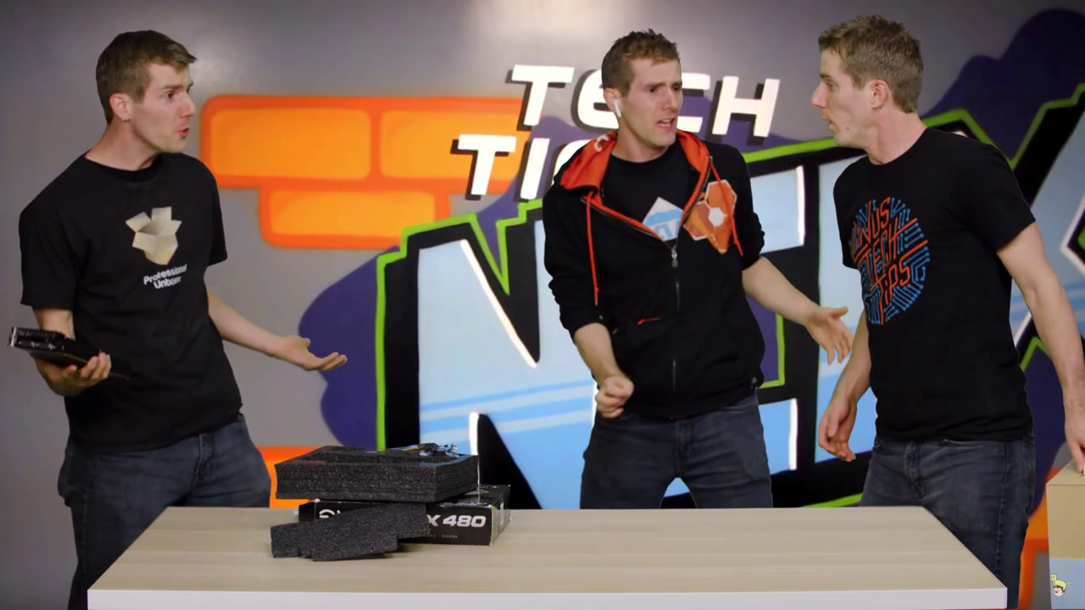
pyautogui.press('Escape')
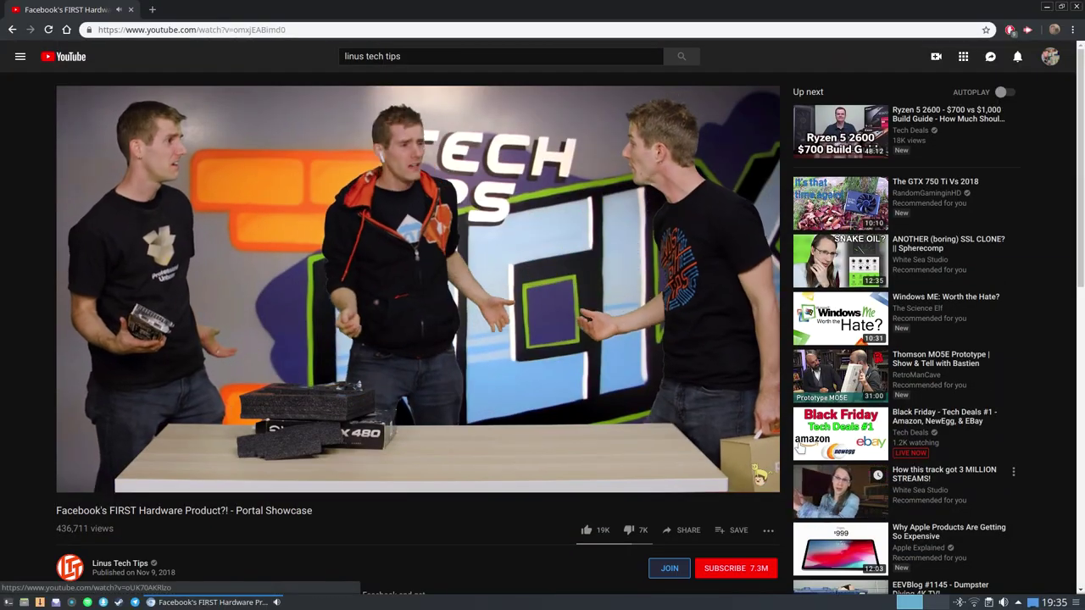
# Step: Return to the YouTube home page and play "Best Linux OS 2018 - LIVE" from the Continue watching row
pyautogui.moveTo(658, 213)
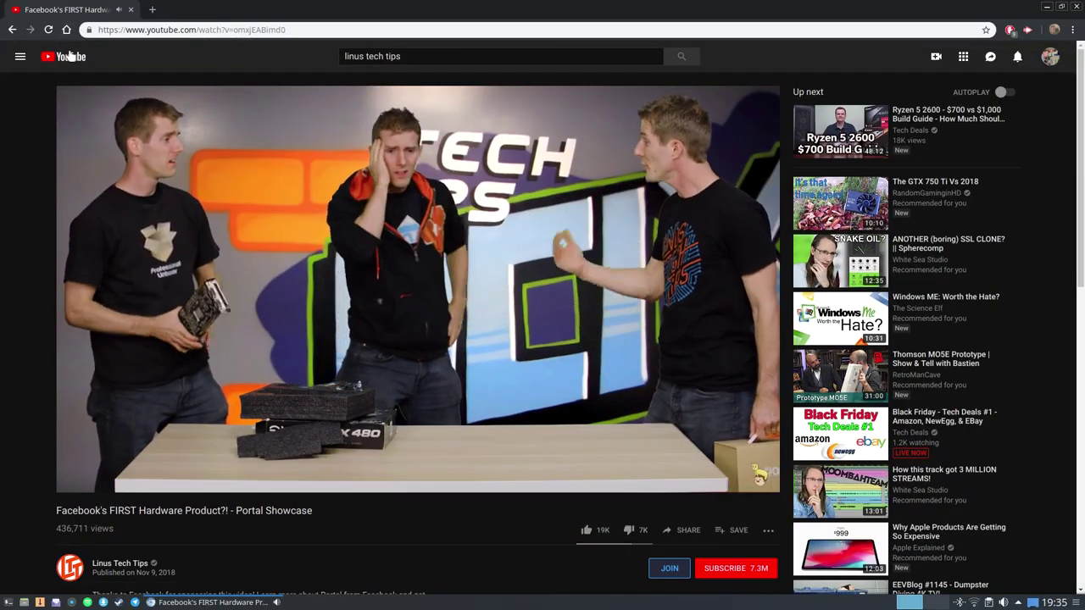
pyautogui.click(105, 56)
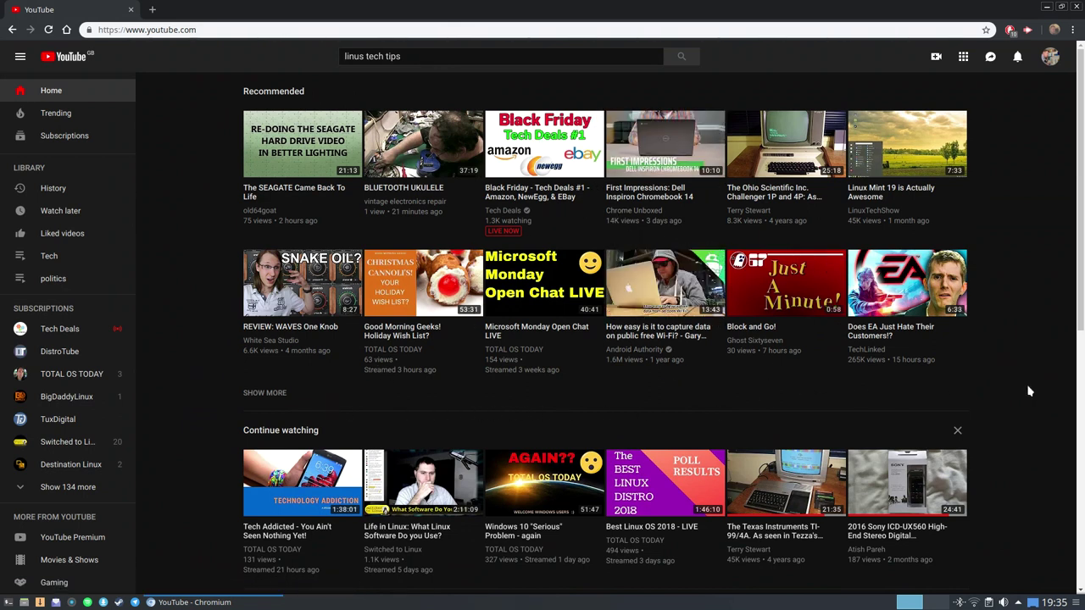
pyautogui.scroll(-3, 1028, 392)
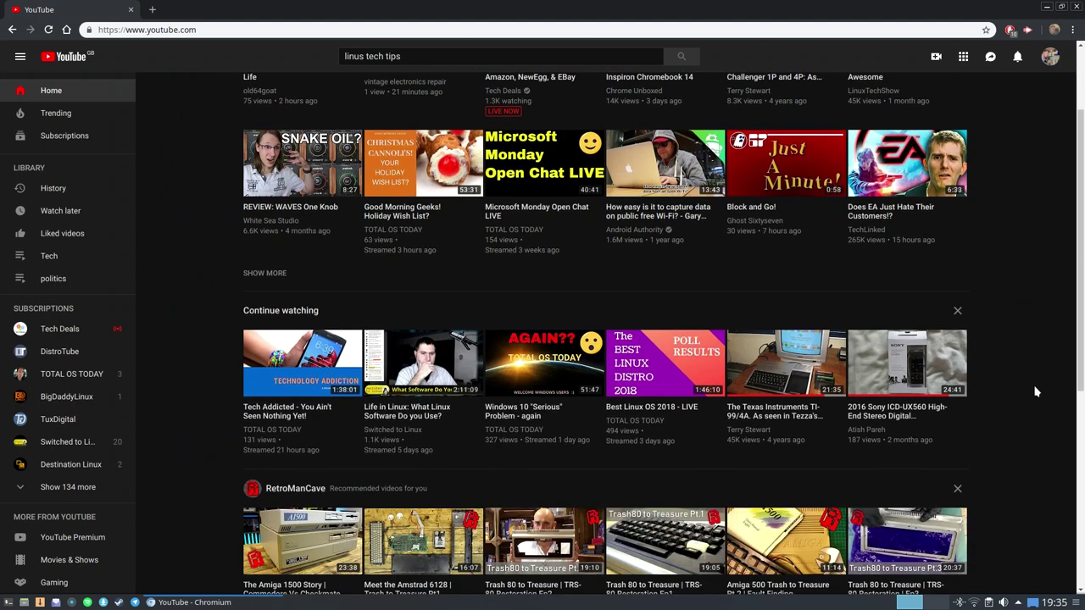
pyautogui.scroll(3, 1044, 340)
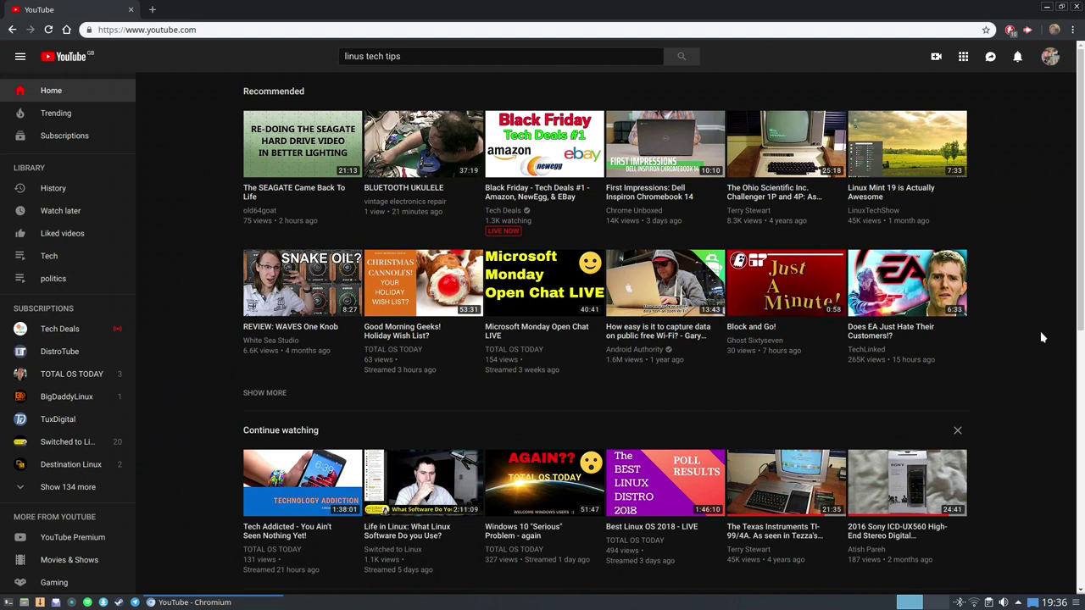
pyautogui.scroll(-4, 1042, 338)
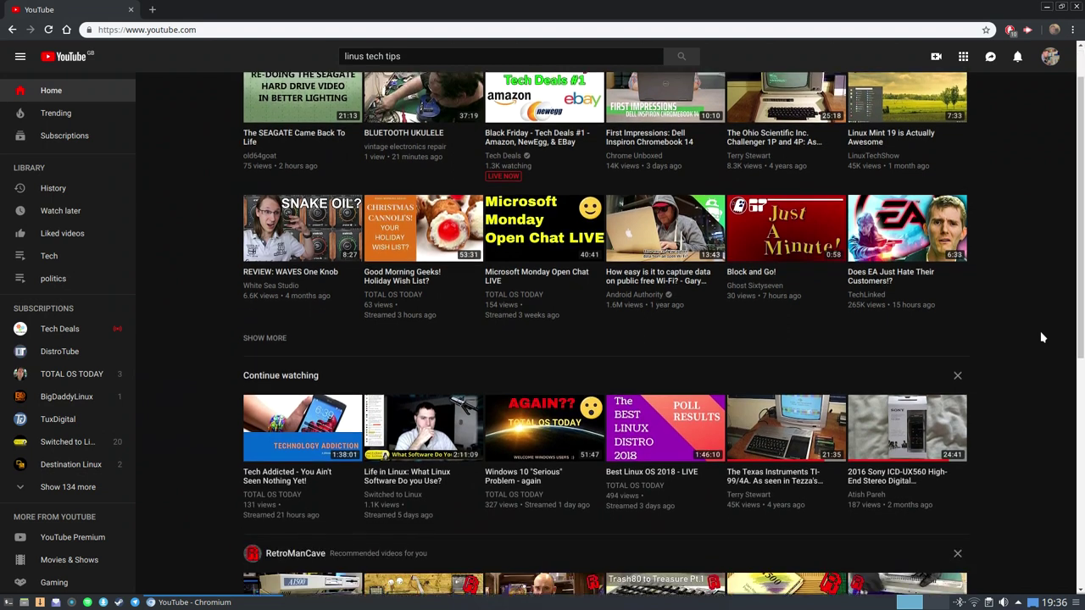
pyautogui.scroll(-1, 1043, 337)
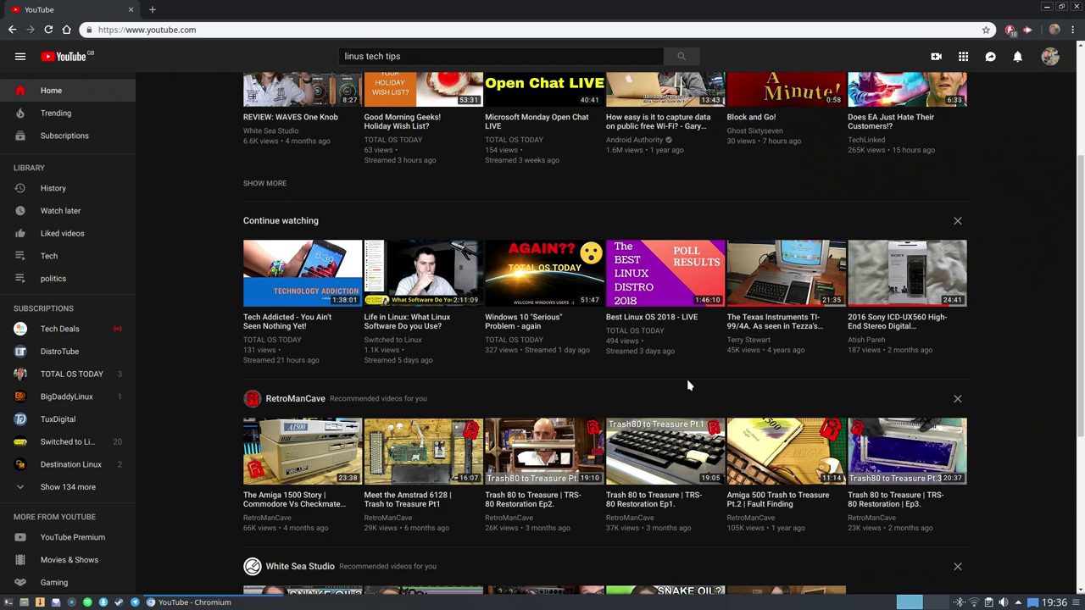
pyautogui.click(640, 266)
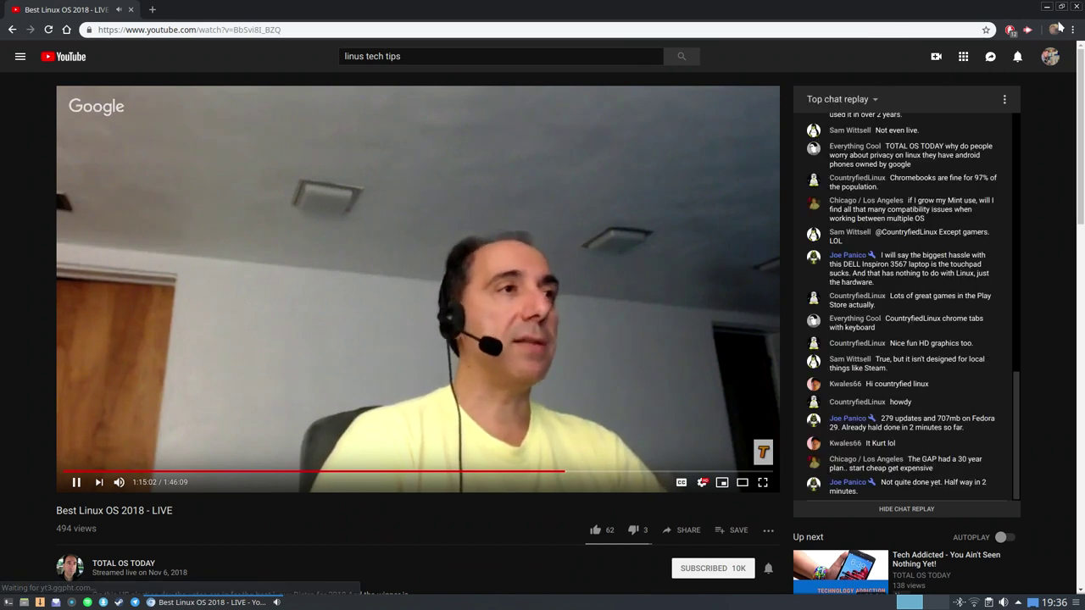
# Step: Unmaximize the Chromium window, move it around the desktop while the video plays, and tile it to the left half
pyautogui.click(1063, 8)
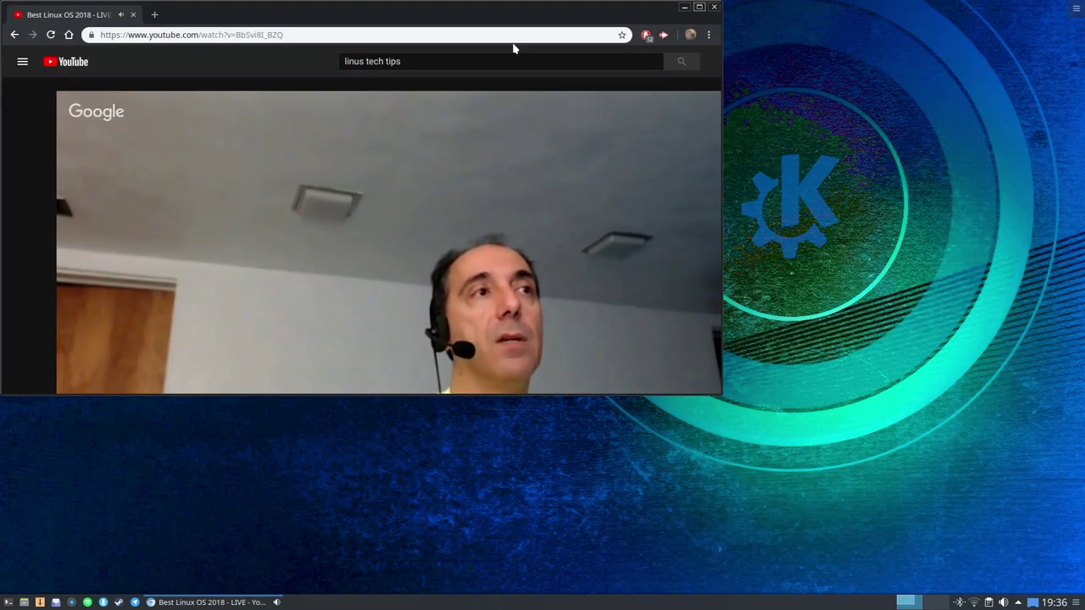
pyautogui.moveTo(180, 13); pyautogui.dragTo(327, 90)
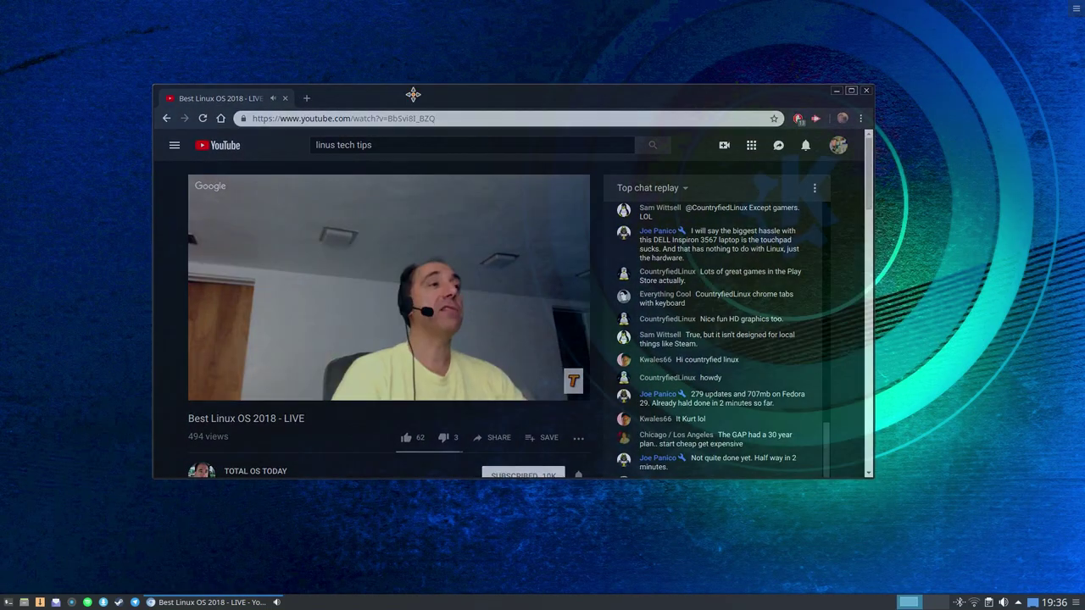
pyautogui.moveTo(415, 103); pyautogui.dragTo(3, 178)
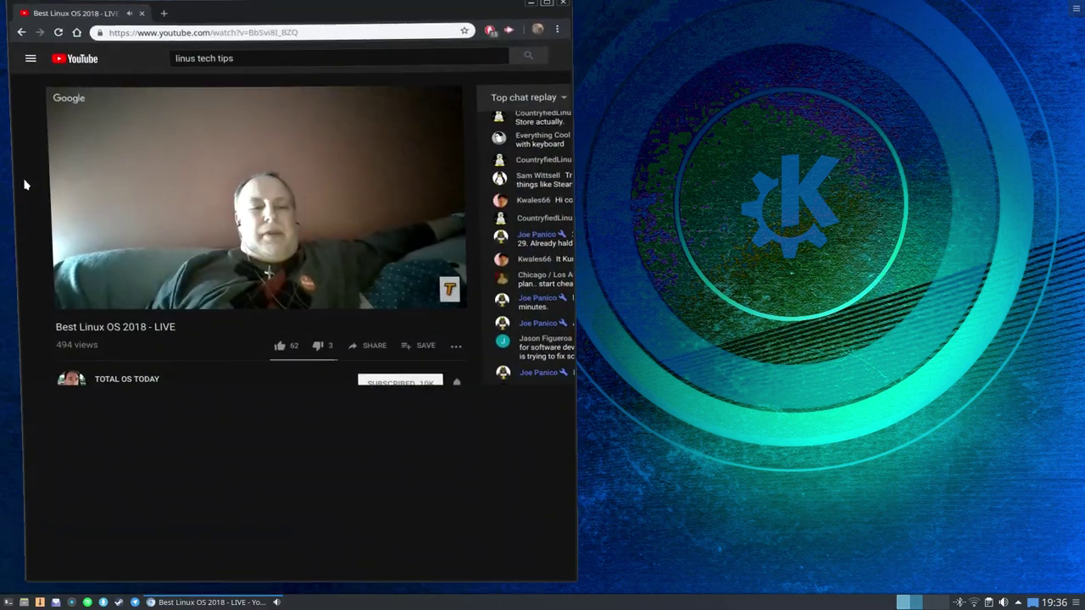
# Step: Launch digiKam and tile its window to the right half of the desktop beside Chromium
pyautogui.click(72, 603)
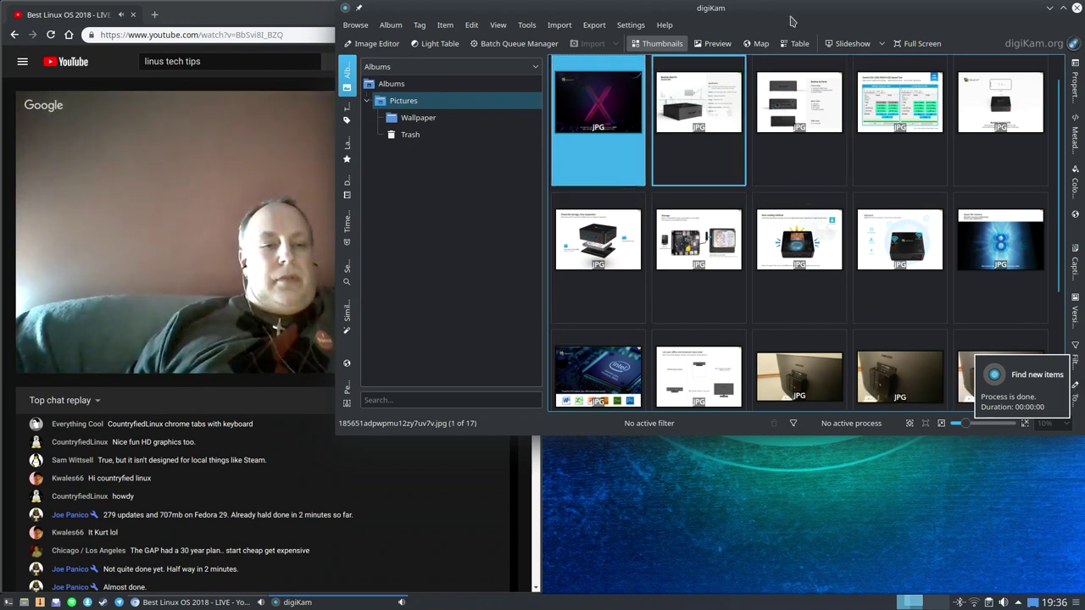
pyautogui.moveTo(772, 11); pyautogui.dragTo(1084, 193)
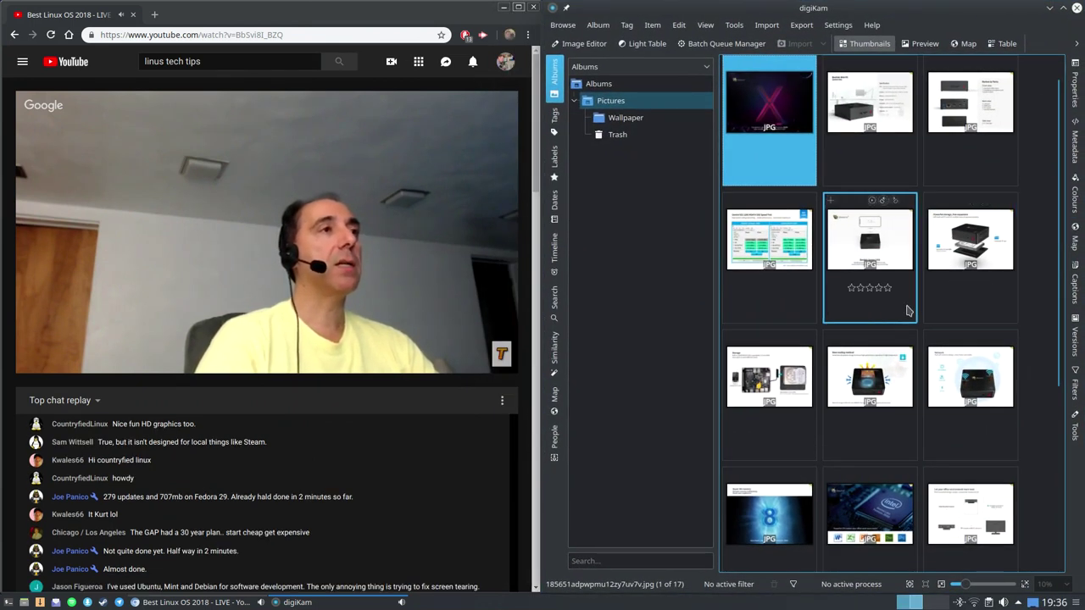
# Step: Examine how smoothly the digiKam thumbnails and the YouTube page scroll side by side while the video plays
pyautogui.scroll(-5, 924, 254)
pyautogui.scroll(6, 924, 261)
pyautogui.scroll(-3, 926, 263)
pyautogui.scroll(-4, 375, 316)
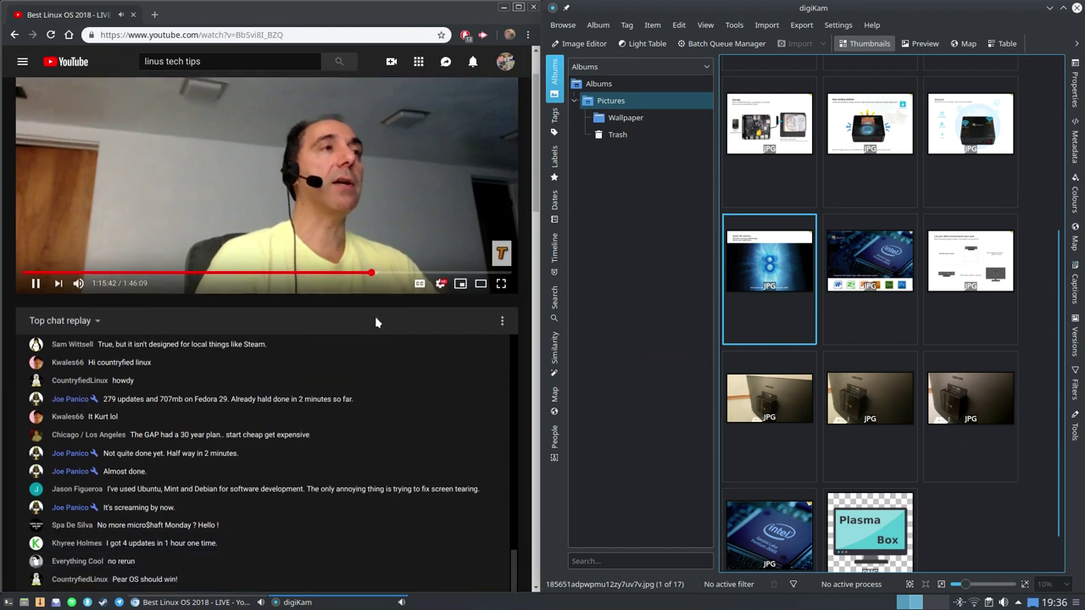
pyautogui.scroll(3, 380, 294)
pyautogui.scroll(-5, 380, 152)
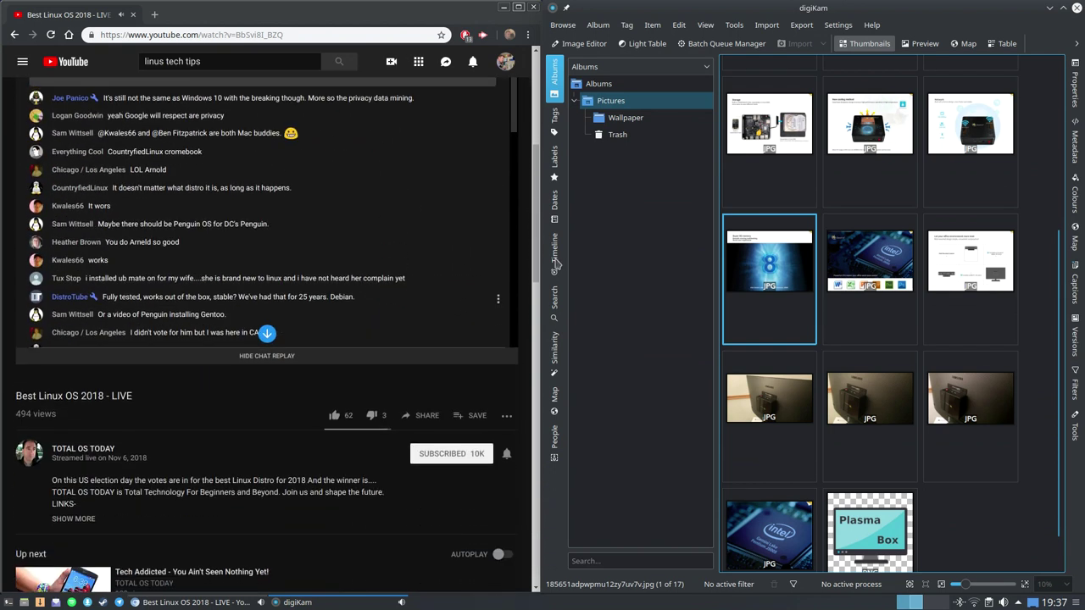
pyautogui.scroll(3, 867, 225)
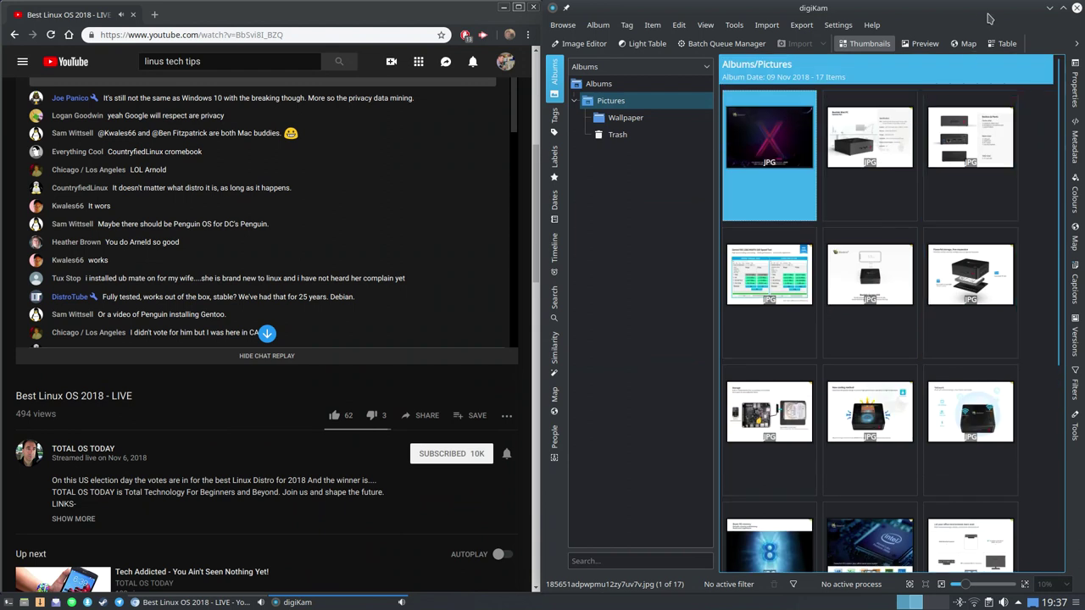
# Step: Close the digiKam and Chromium windows
pyautogui.click(1063, 8)
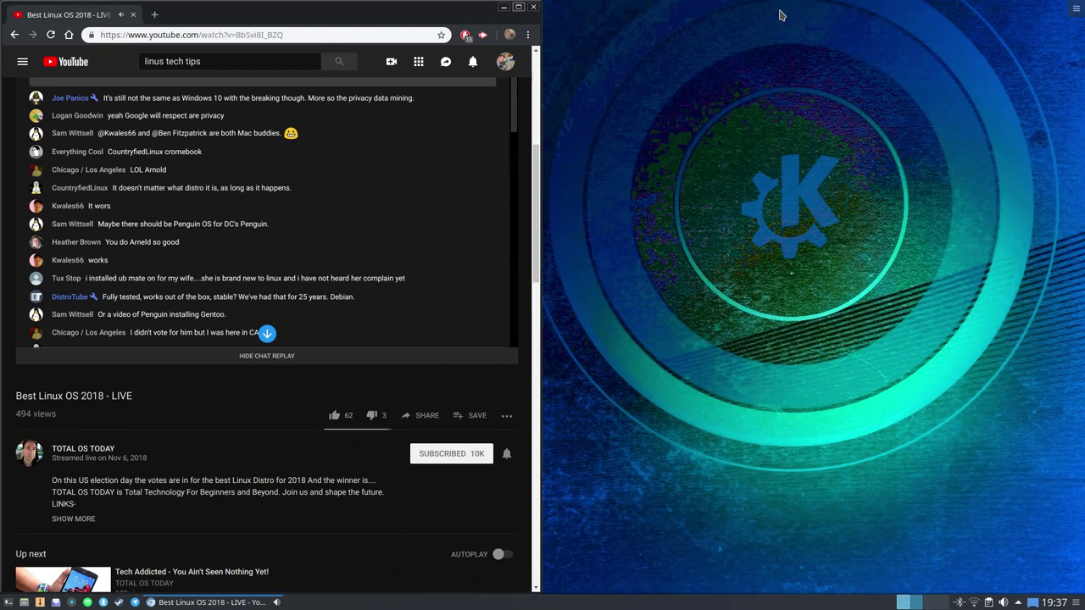
pyautogui.click(533, 8)
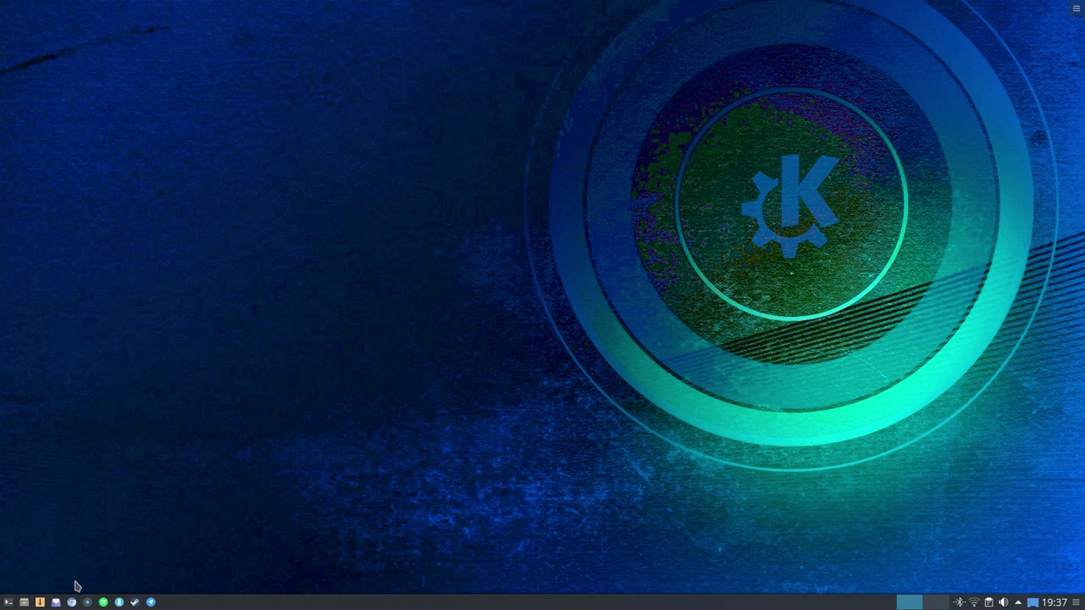
# Step: Launch Spotify and move its window higher on the desktop
pyautogui.click(101, 602)
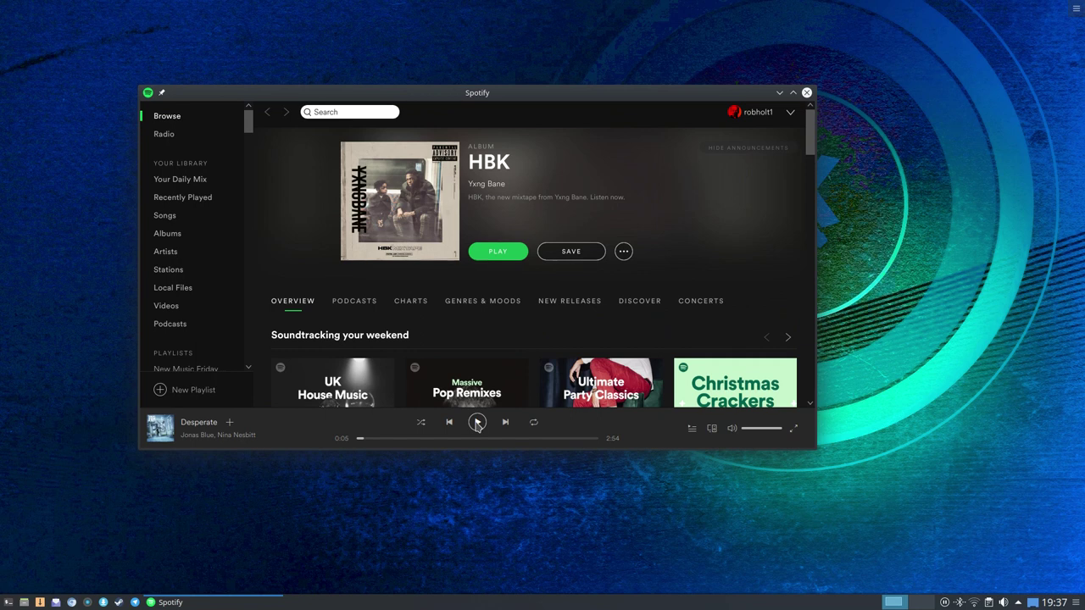
pyautogui.moveTo(557, 95); pyautogui.dragTo(541, 46)
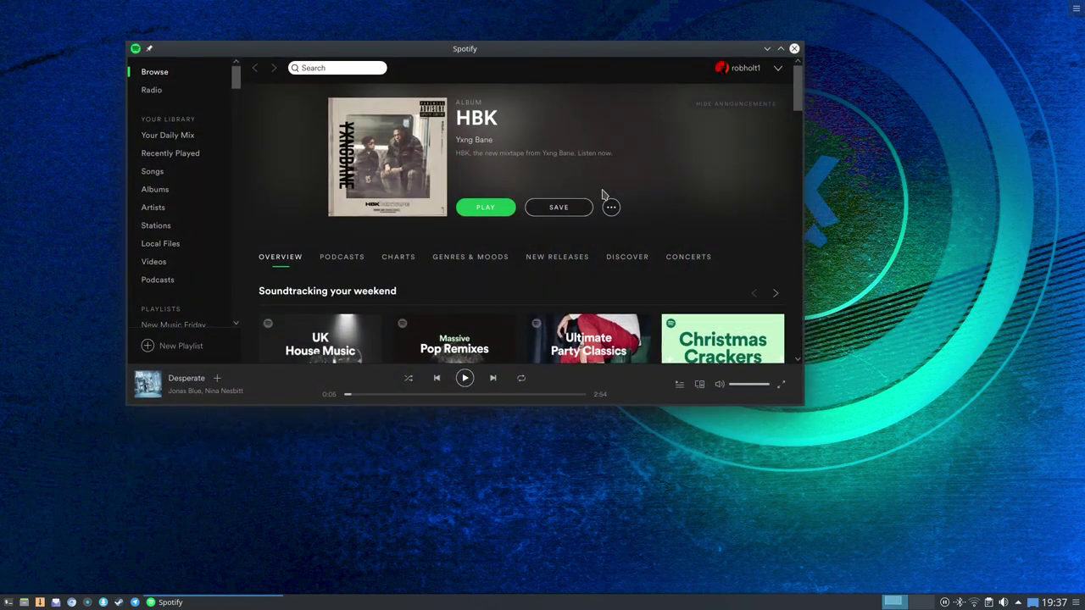
# Step: Open the UK House Music playlist from the Browse overview and play the track Cheatin'
pyautogui.scroll(-5, 602, 195)
pyautogui.scroll(1, 591, 189)
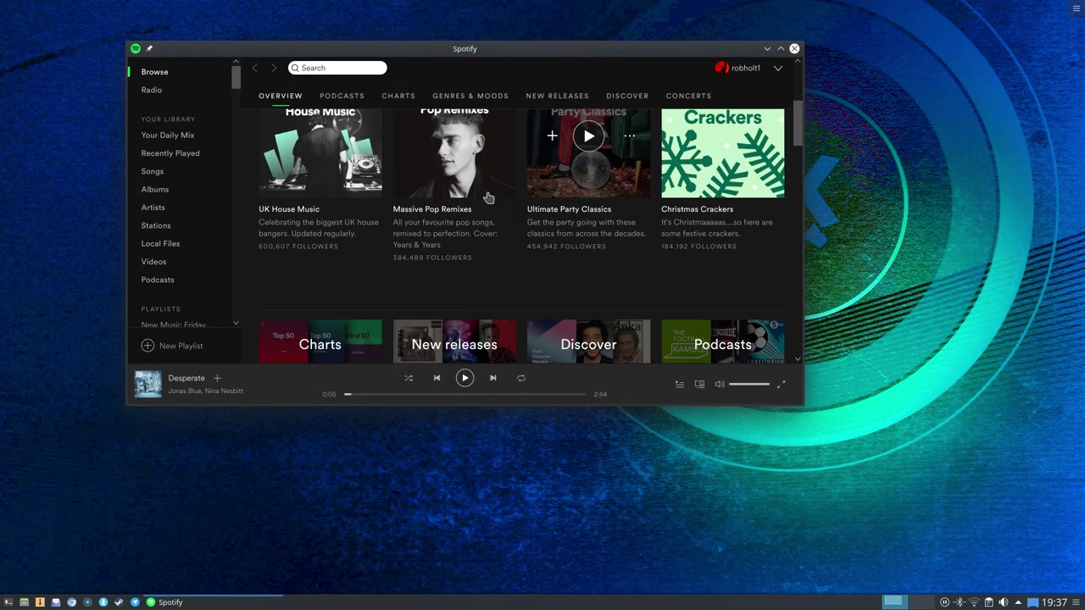
pyautogui.click(320, 178)
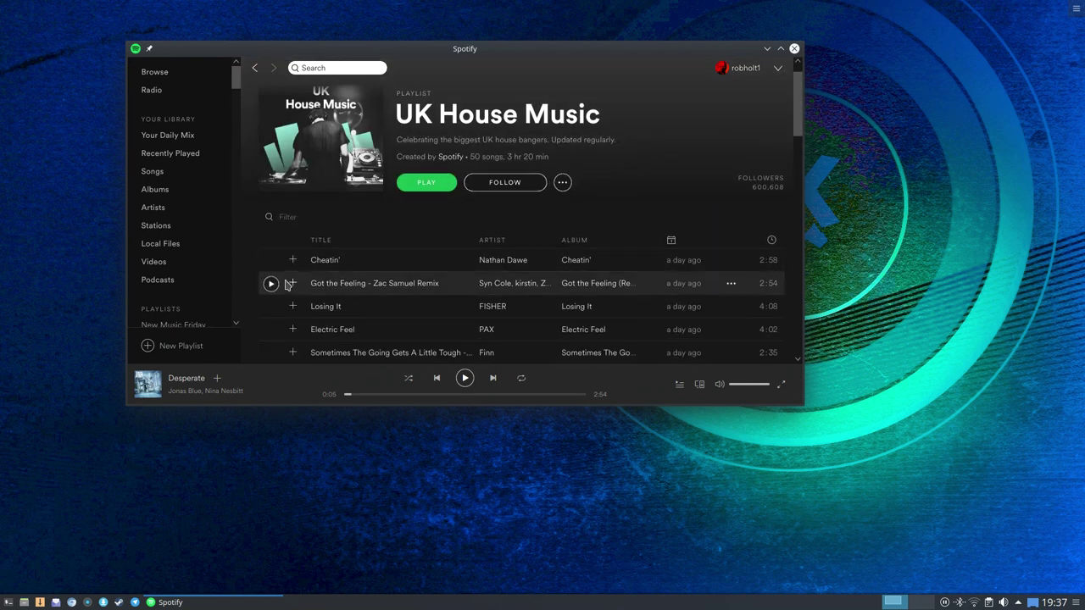
pyautogui.click(270, 260)
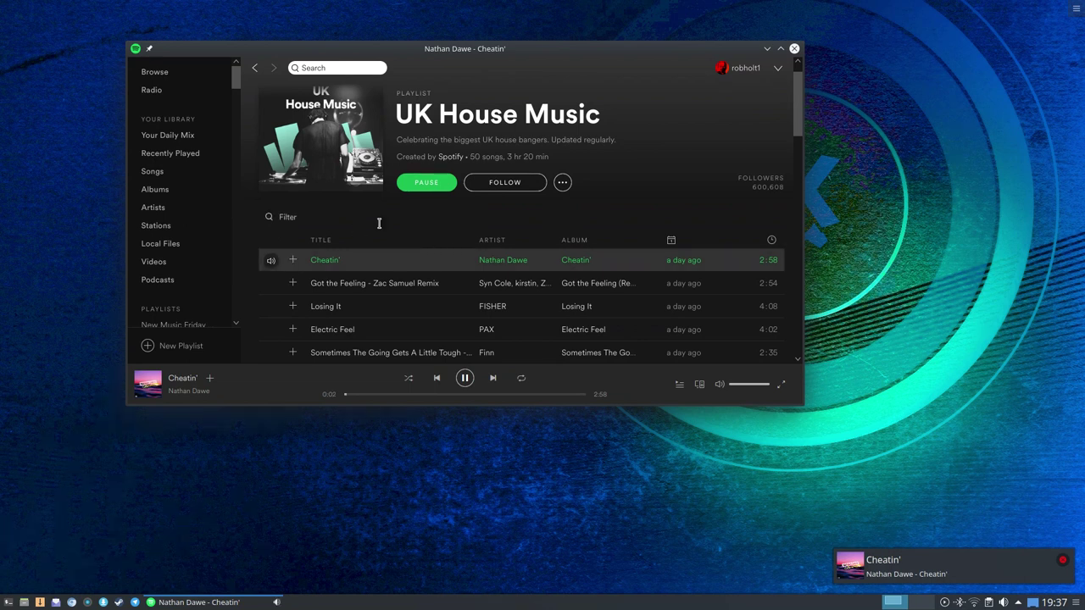
# Step: Look through the UK House Music track list while the song plays, and close Spotify after moving its window
pyautogui.scroll(-8, 359, 259)
pyautogui.scroll(2, 358, 261)
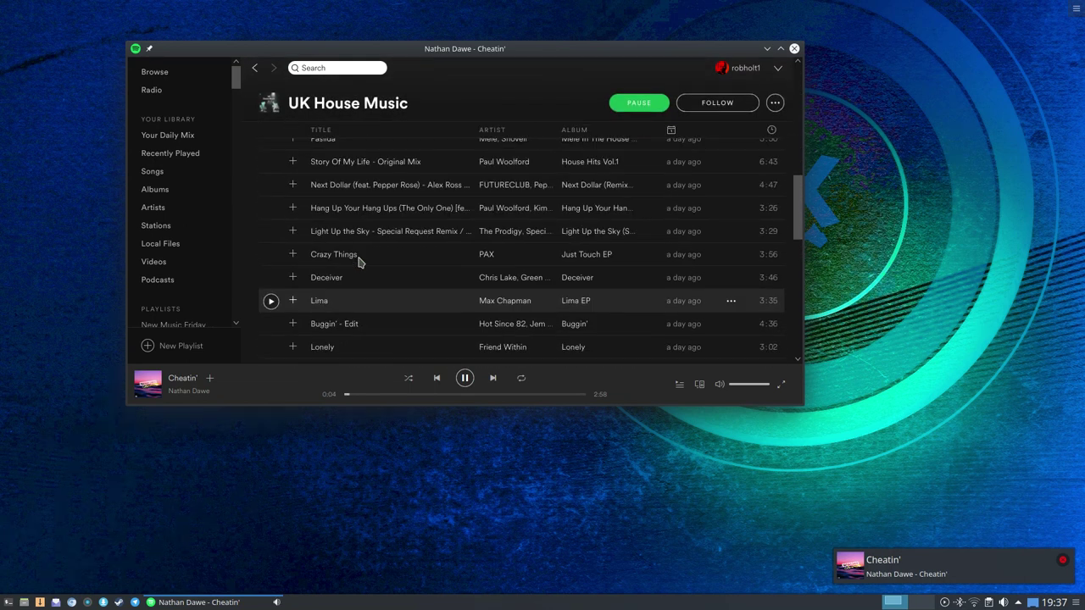
pyautogui.scroll(6, 358, 261)
pyautogui.scroll(-6, 412, 252)
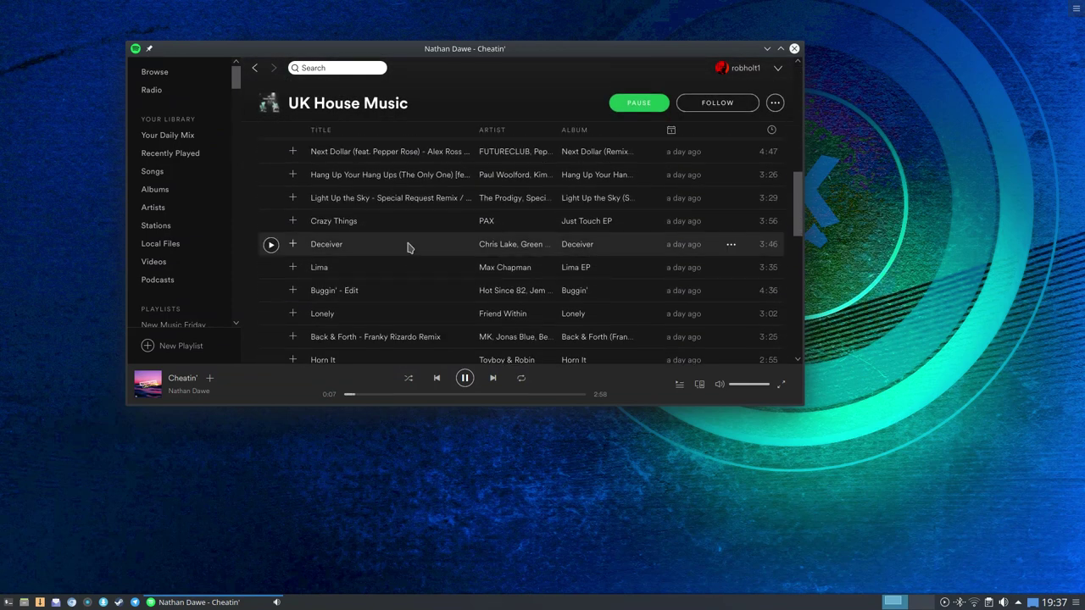
pyautogui.scroll(6, 407, 246)
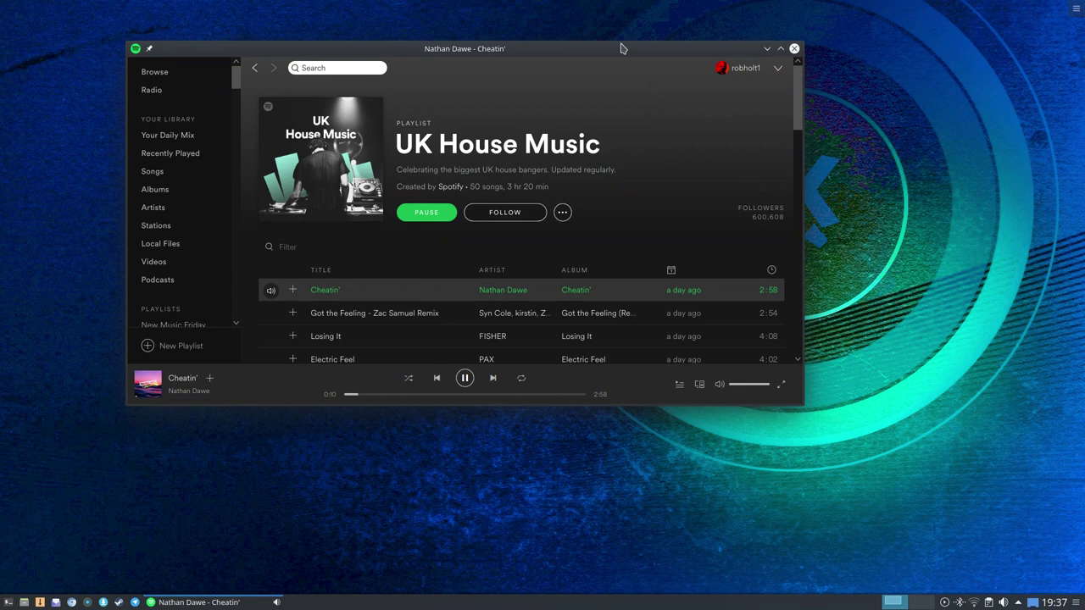
pyautogui.moveTo(716, 51); pyautogui.dragTo(769, 117)
pyautogui.click(846, 117)
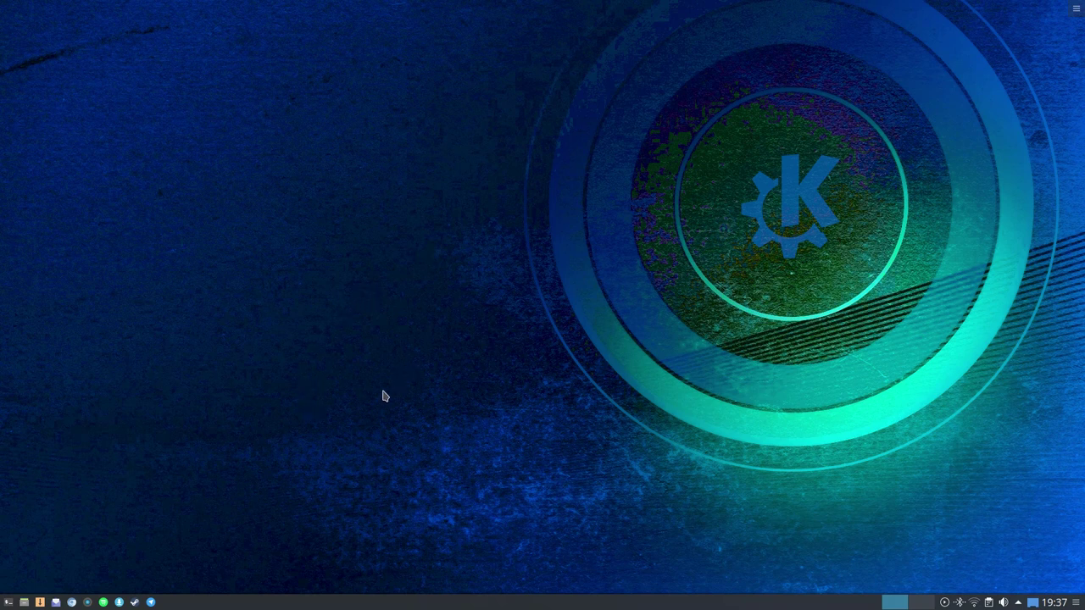
# Step: Launch the Discover software centre
pyautogui.click(118, 603)
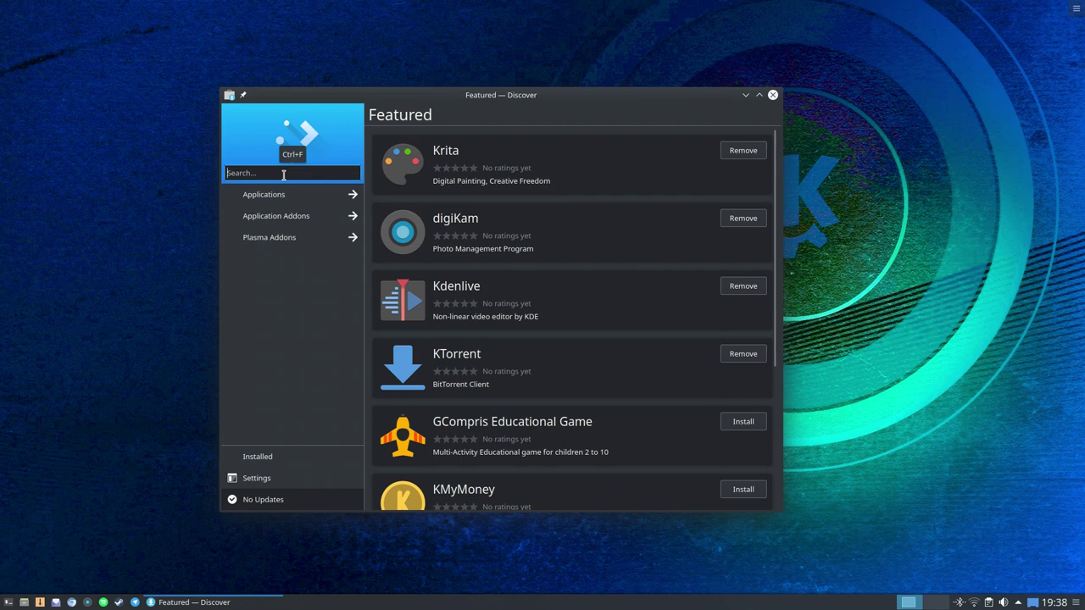
# Step: Search Discover for falkon and install the Falkon web browser, authorising it with the account password
pyautogui.write('t')
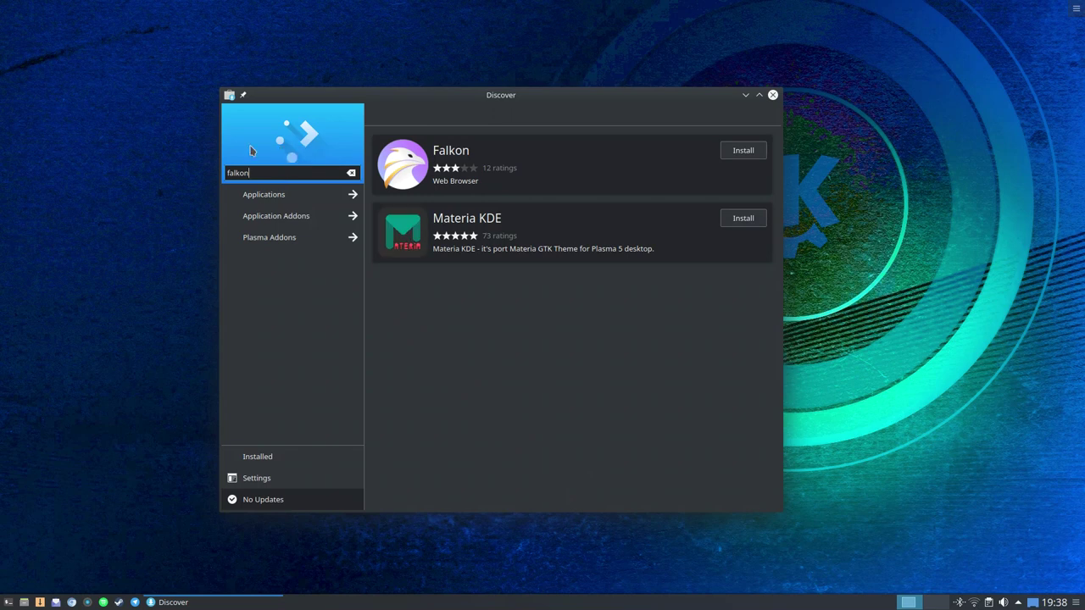
pyautogui.click(741, 152)
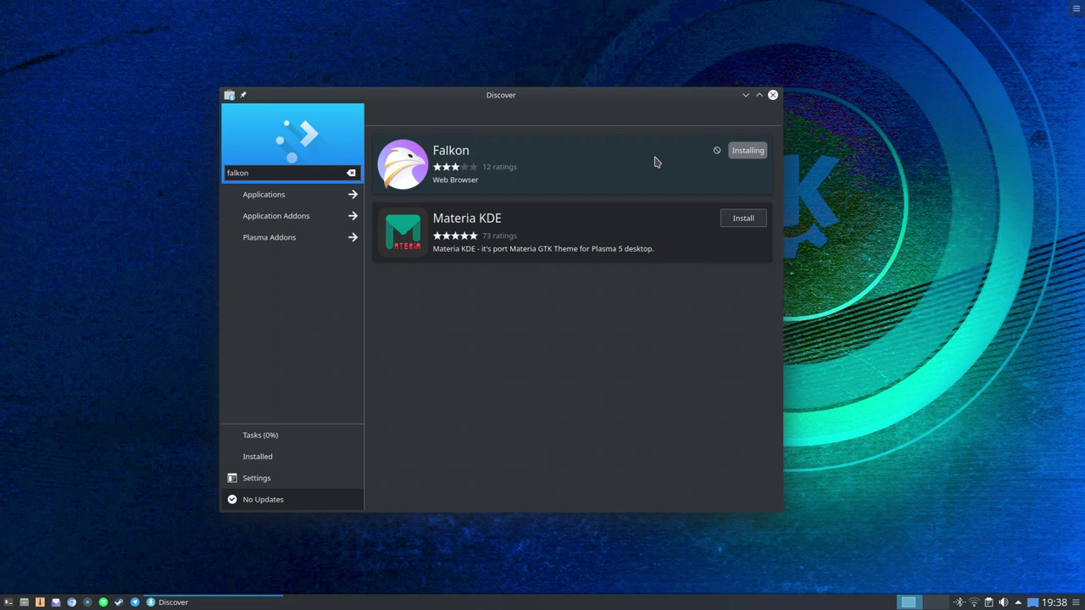
pyautogui.write('•••')
pyautogui.press('Return')
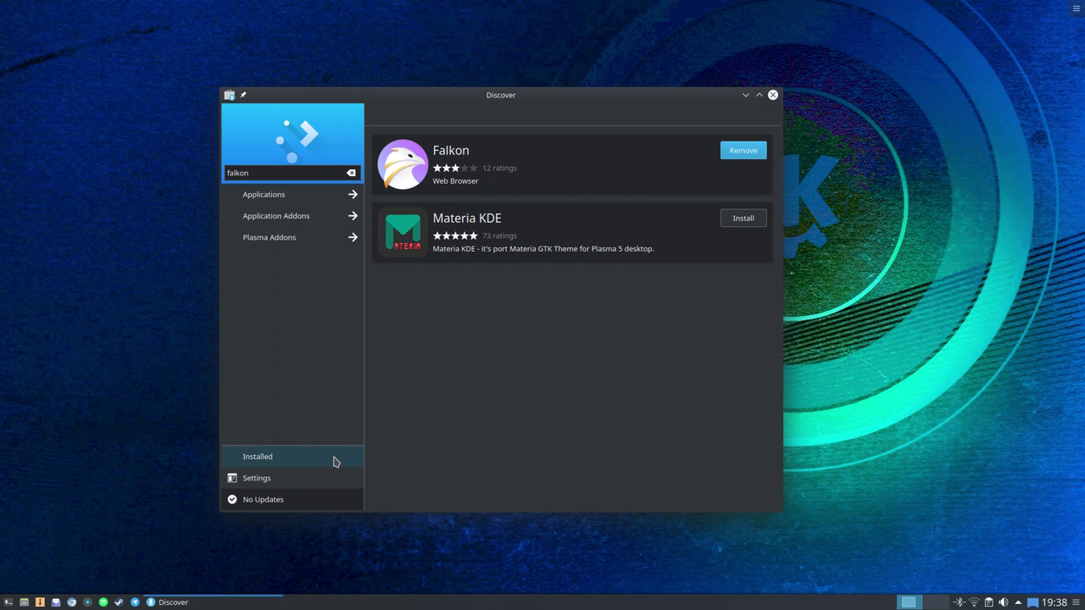
# Step: Clear the falkon search, browse the Applications and Games categories, and return to the Featured overview
pyautogui.click(284, 175)
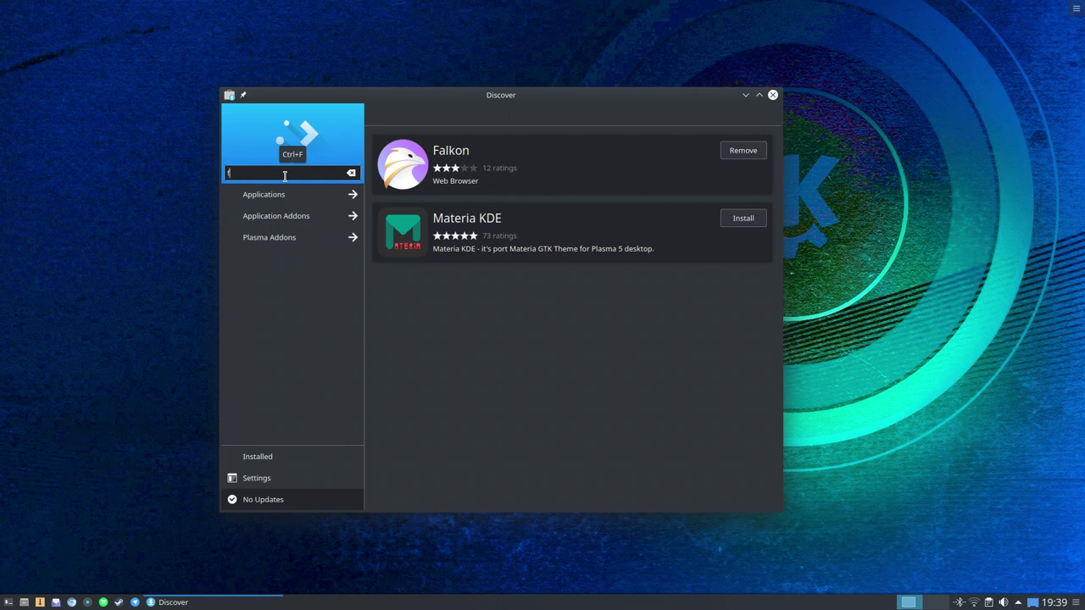
pyautogui.click(272, 196)
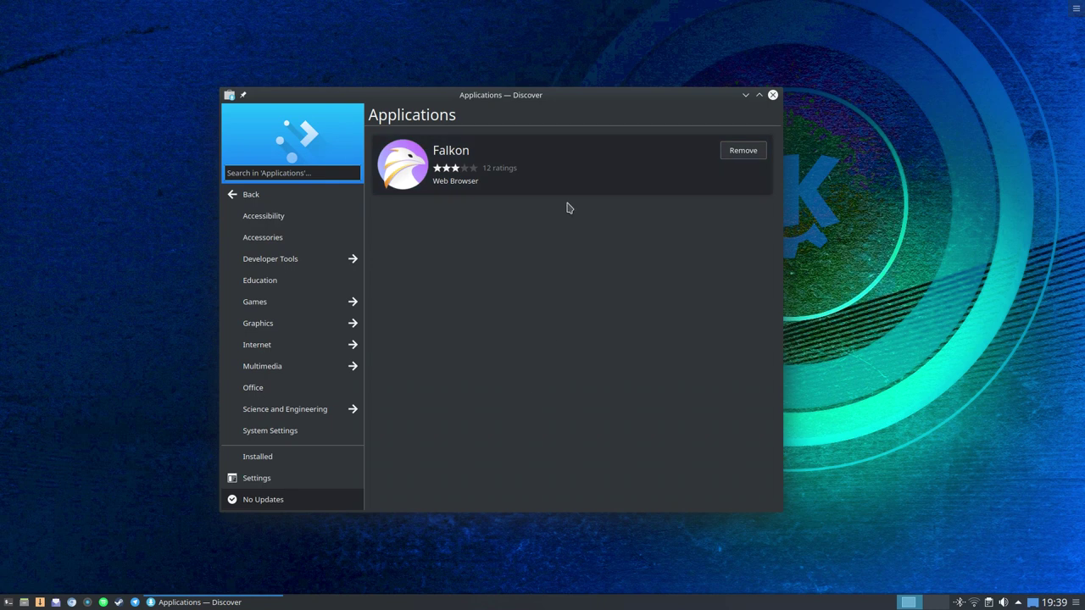
pyautogui.click(254, 304)
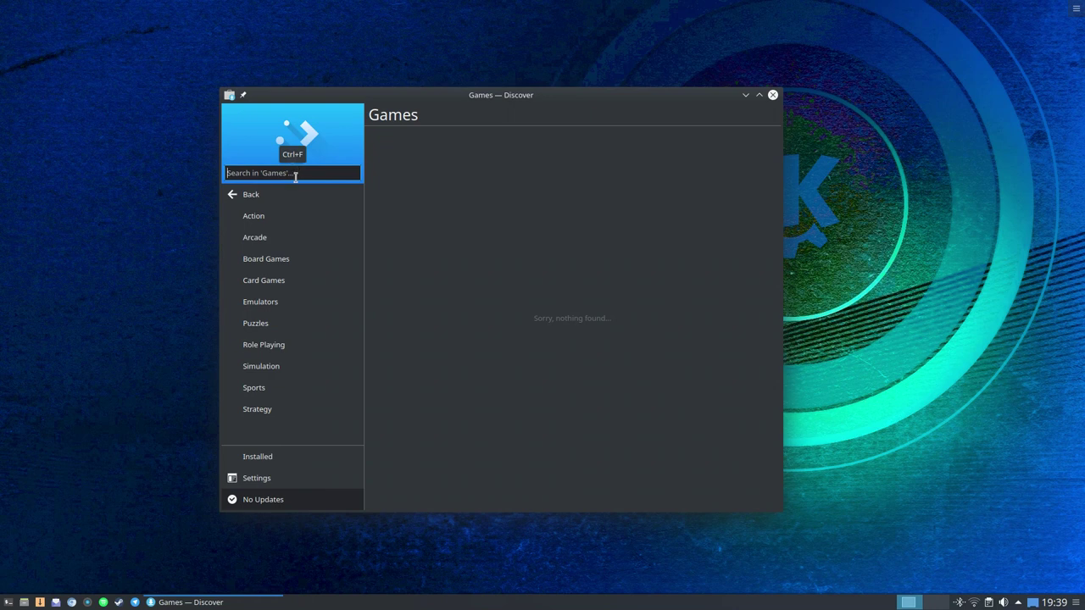
pyautogui.click(246, 203)
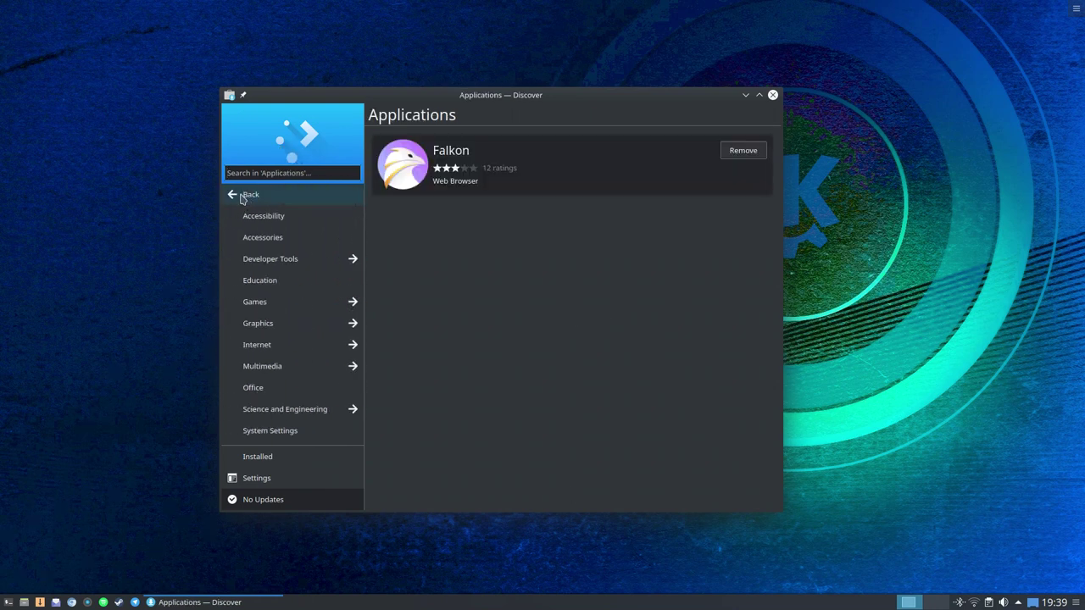
pyautogui.click(243, 198)
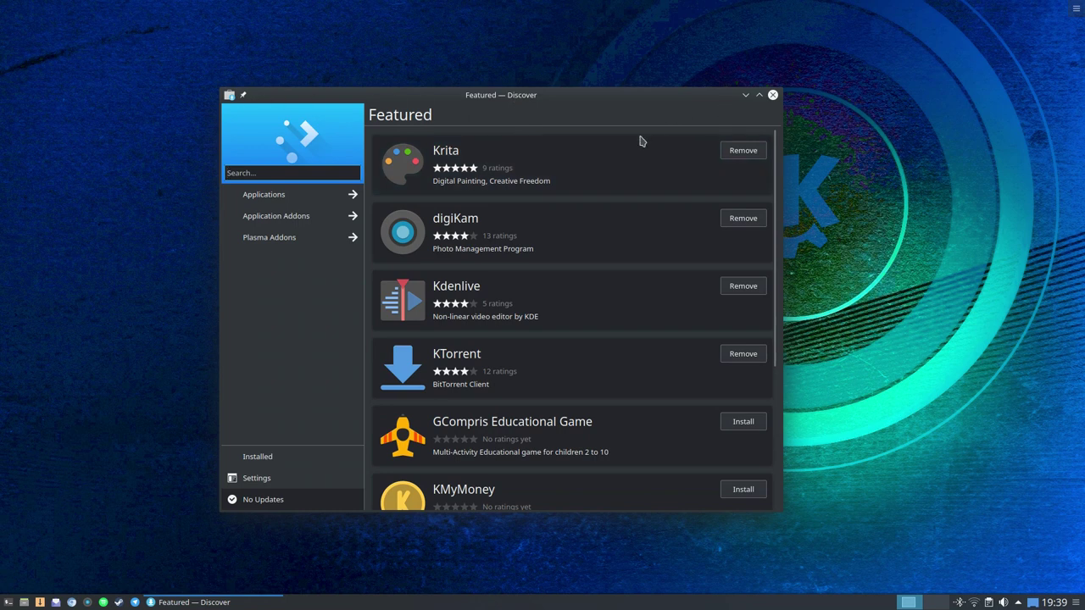
# Step: Look through the Featured applications list, and close Discover after moving its window
pyautogui.scroll(-3, 586, 319)
pyautogui.scroll(3, 586, 317)
pyautogui.scroll(-3, 585, 317)
pyautogui.scroll(3, 593, 305)
pyautogui.scroll(-3, 594, 314)
pyautogui.scroll(3, 595, 310)
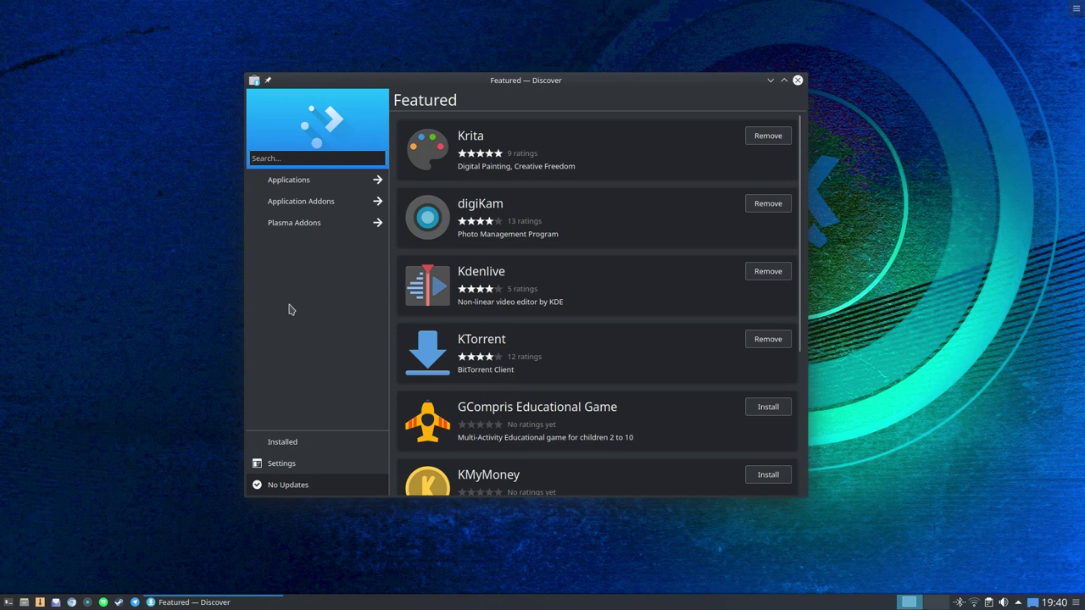
pyautogui.moveTo(603, 95); pyautogui.dragTo(503, 70)
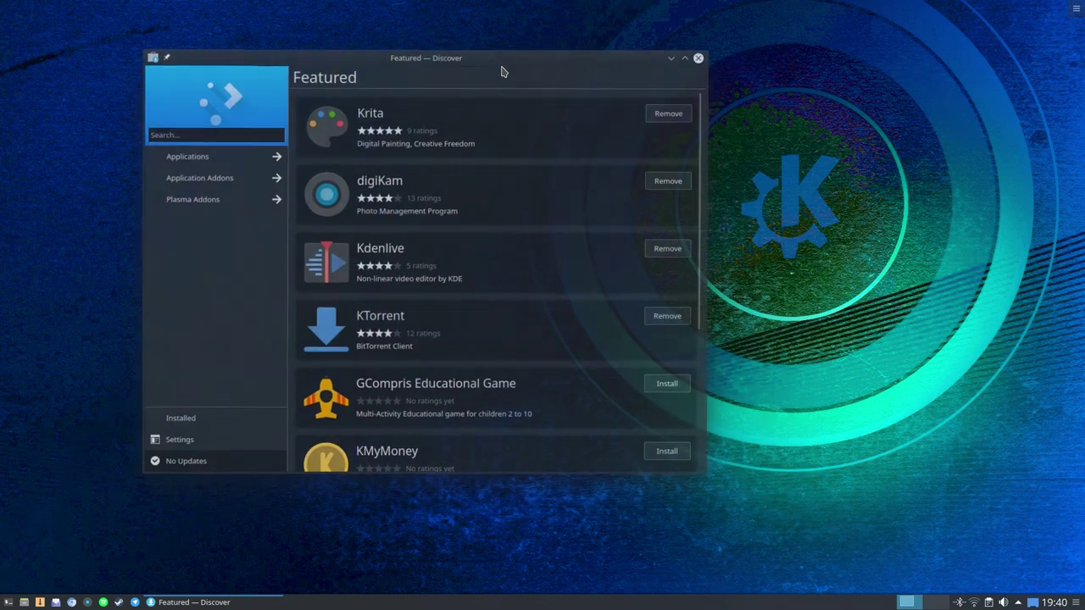
pyautogui.click(698, 59)
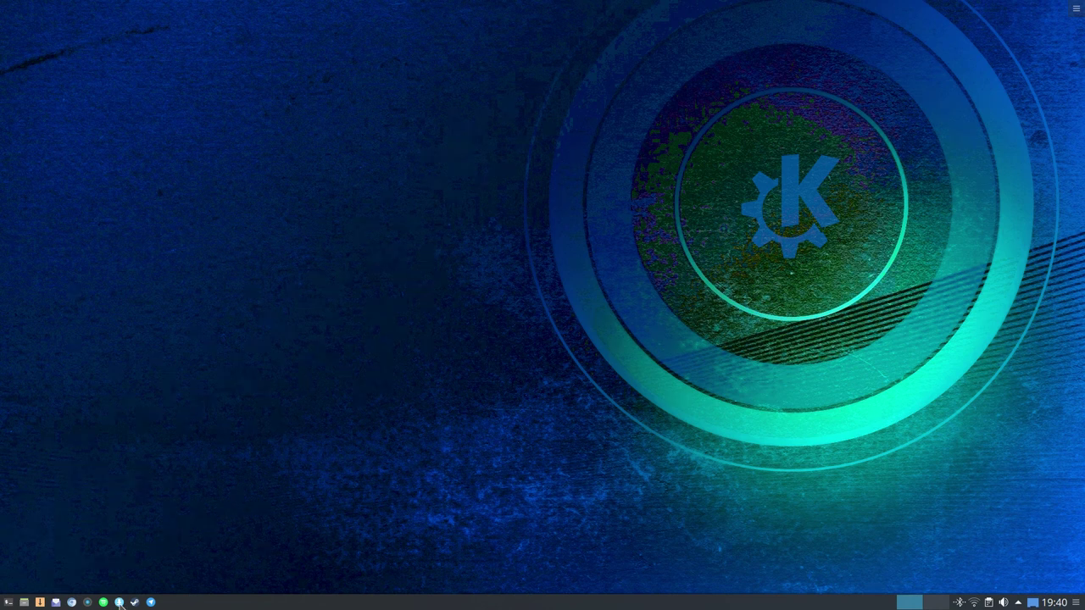
# Step: Launch Telegram, move its window higher on the desktop, and open the Destination Linux group chat
pyautogui.click(150, 602)
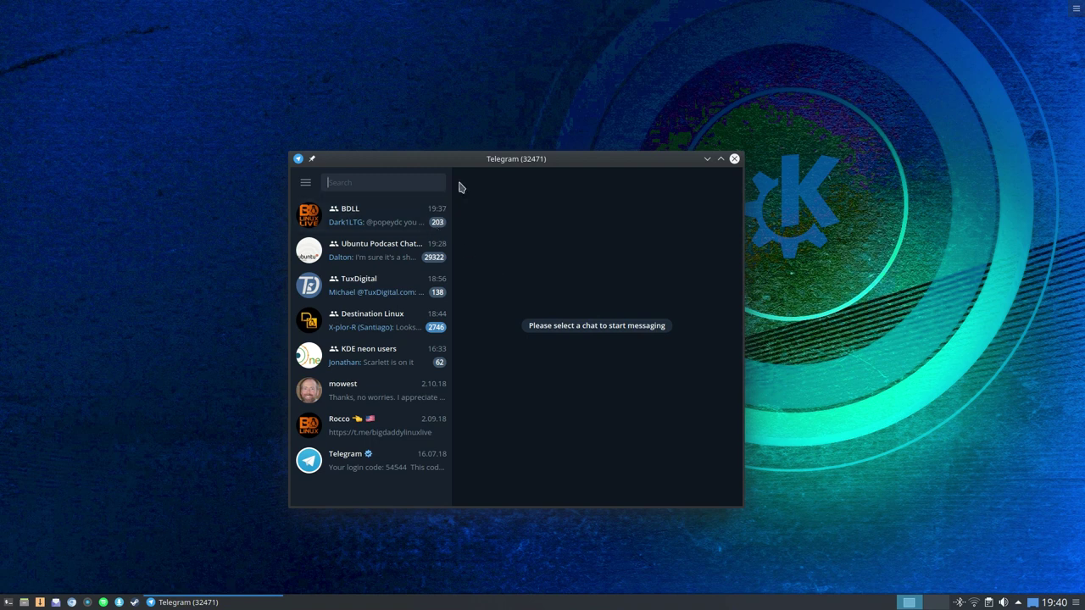
pyautogui.moveTo(467, 165); pyautogui.dragTo(366, 109)
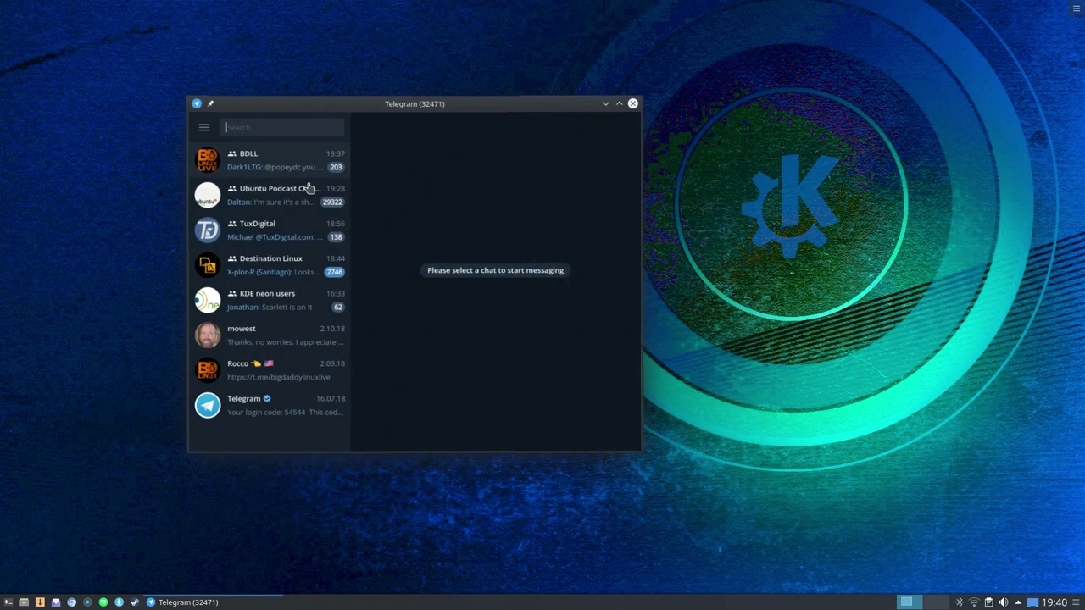
pyautogui.click(262, 273)
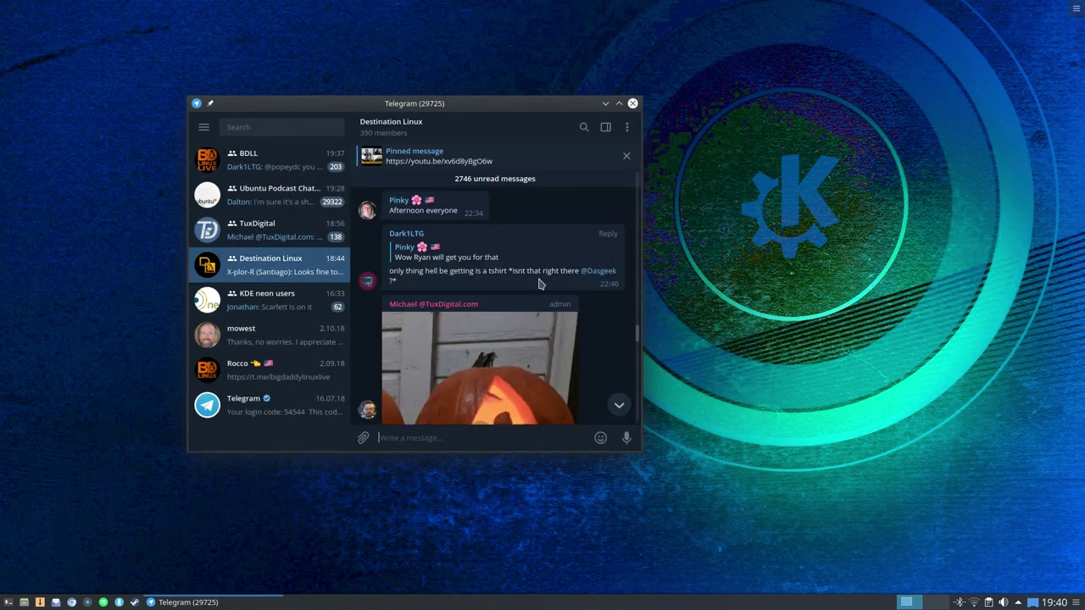
# Step: Read through the Destination Linux messages, skip to the newest ones, and close Telegram after moving its window
pyautogui.scroll(-15, 540, 287)
pyautogui.scroll(-15, 541, 286)
pyautogui.scroll(-15, 527, 291)
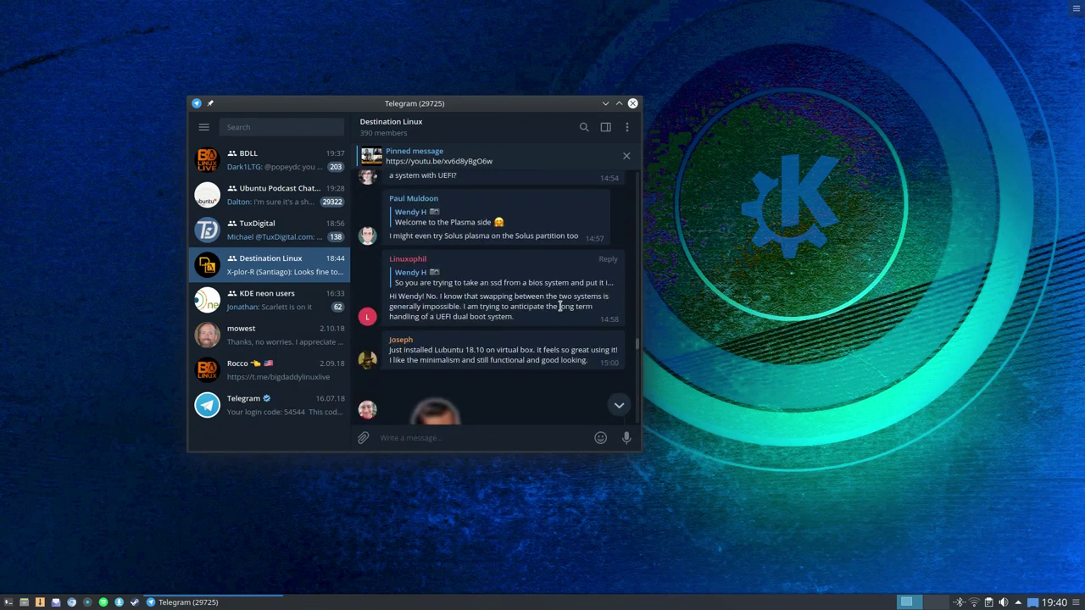
pyautogui.click(615, 408)
pyautogui.scroll(5, 555, 349)
pyautogui.scroll(-5, 553, 348)
pyautogui.moveTo(259, 108); pyautogui.dragTo(402, 84)
pyautogui.click(778, 88)
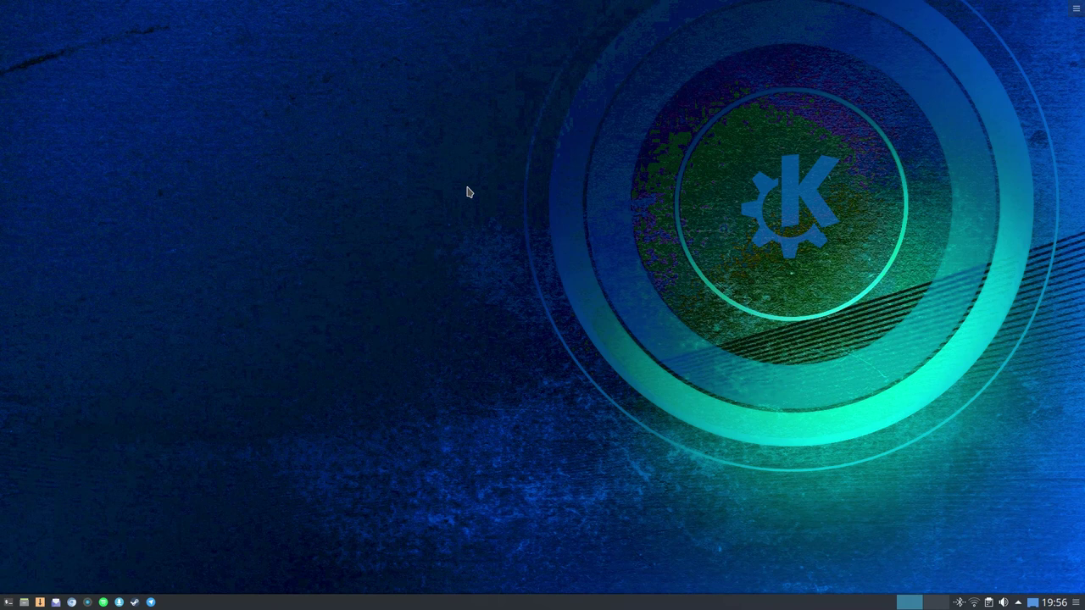
# Step: Launch Kdenlive by searching for kden and maximise its window
pyautogui.hotkey('alt', 'space')
pyautogui.write('kden')
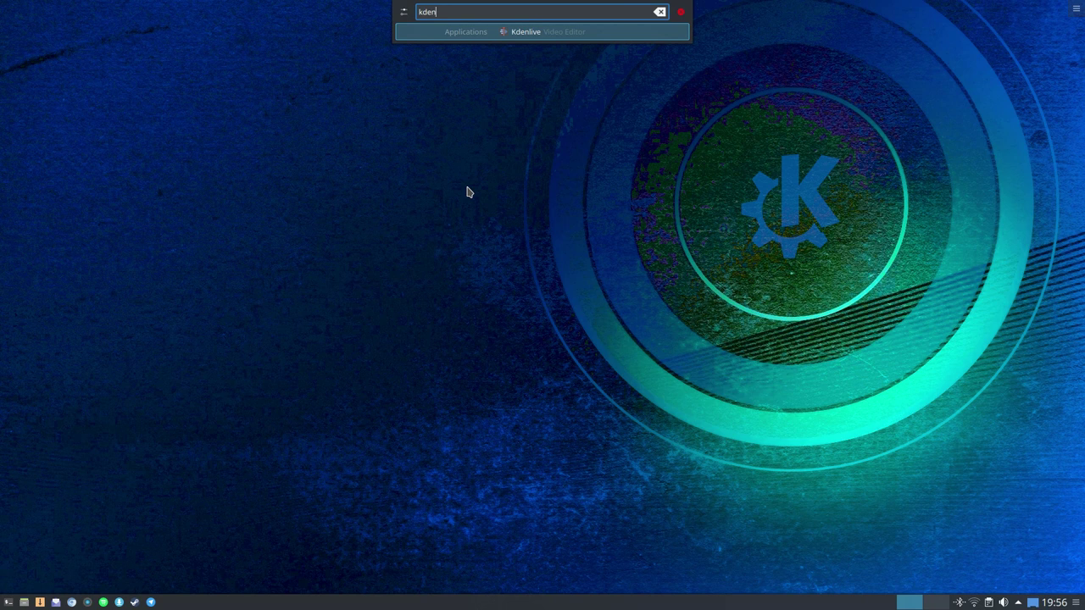
pyautogui.press('Return')
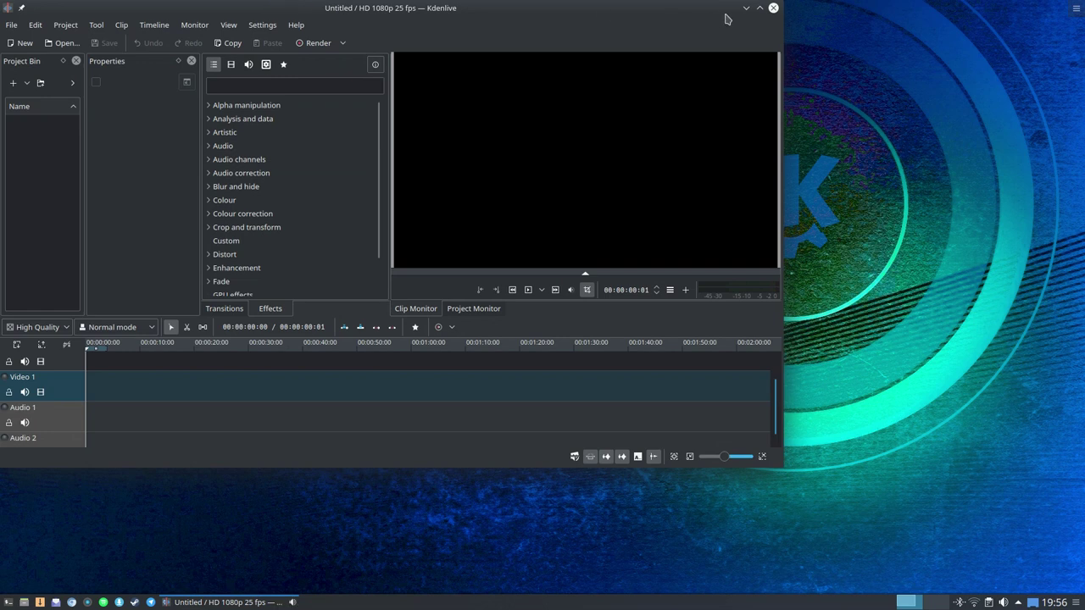
pyautogui.click(759, 9)
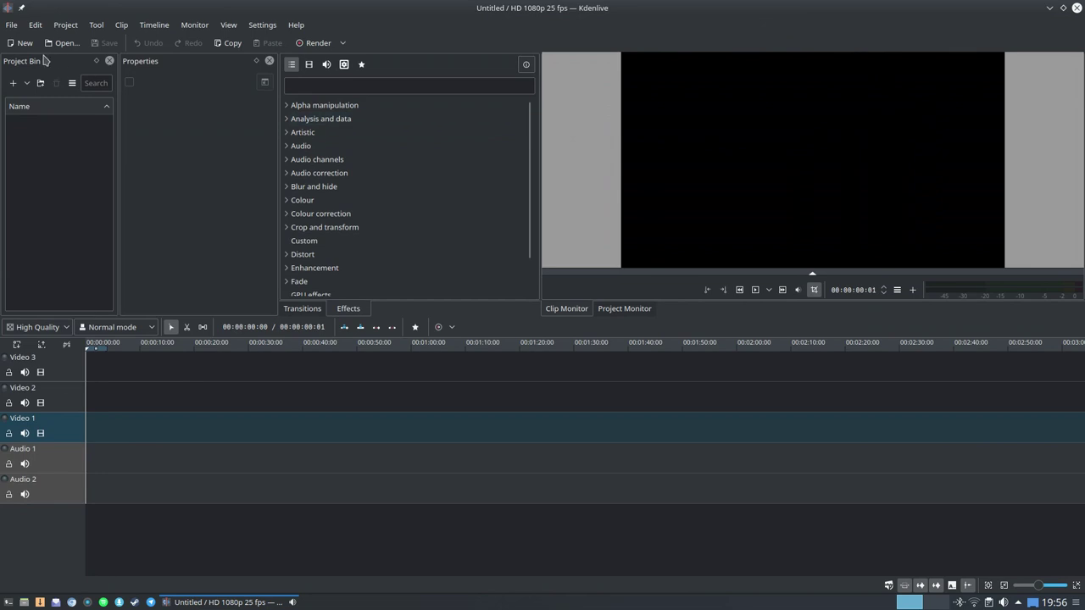
# Step: Open the recent project test.kdenlive
pyautogui.click(12, 26)
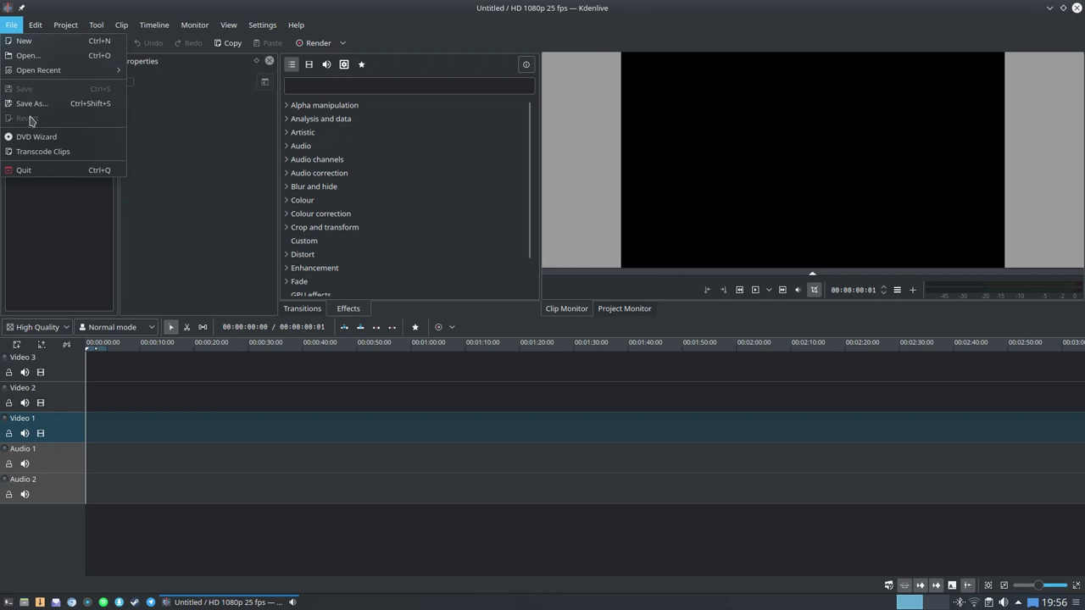
pyautogui.moveTo(47, 77)
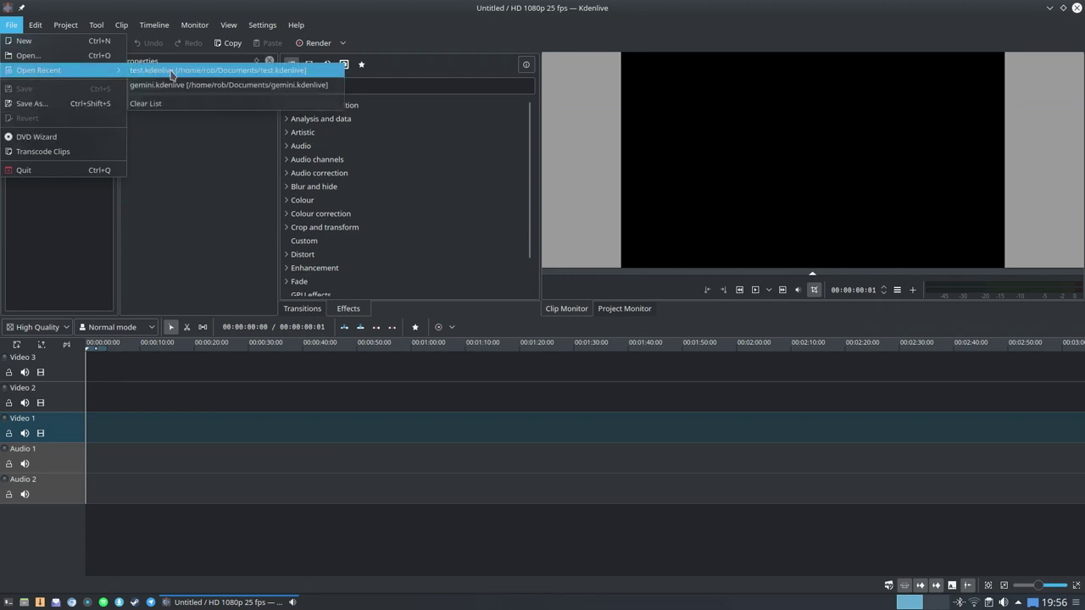
pyautogui.click(215, 75)
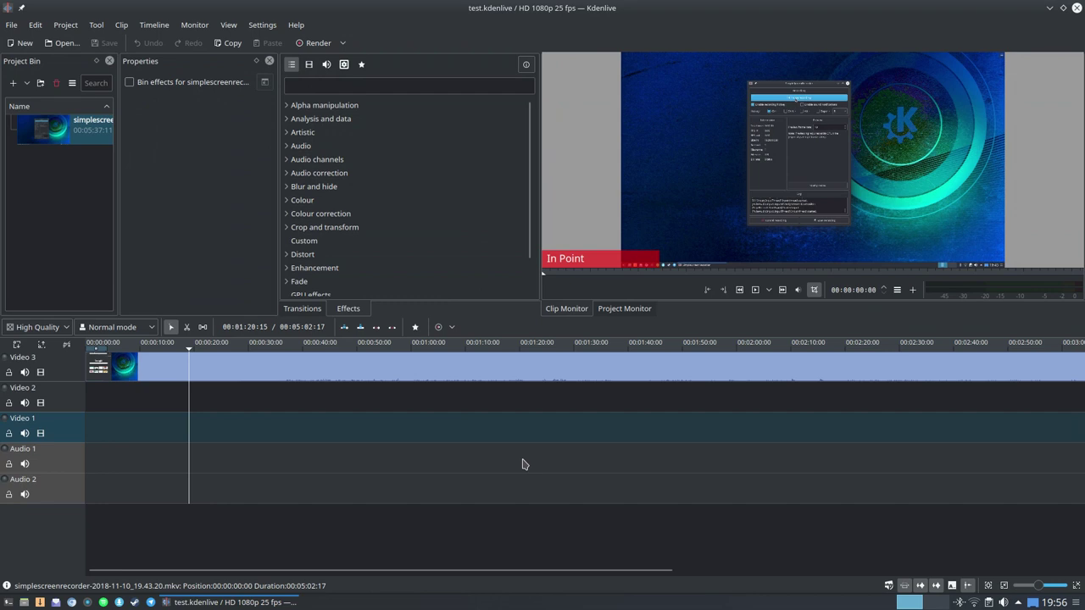
# Step: Move the screen recording clip from the Video 3 track down to the Video 1 track
pyautogui.click(42, 127)
pyautogui.click(269, 367)
pyautogui.moveTo(270, 367); pyautogui.dragTo(263, 420)
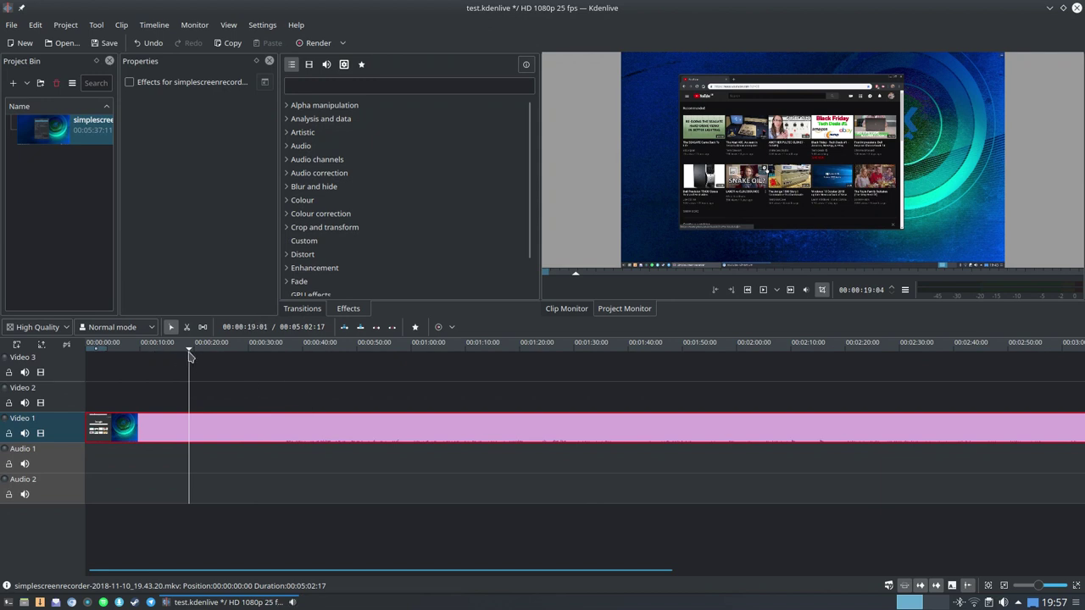
# Step: Play the project from the start and skip to several points along the timeline to check playback responsiveness
pyautogui.press('Home')
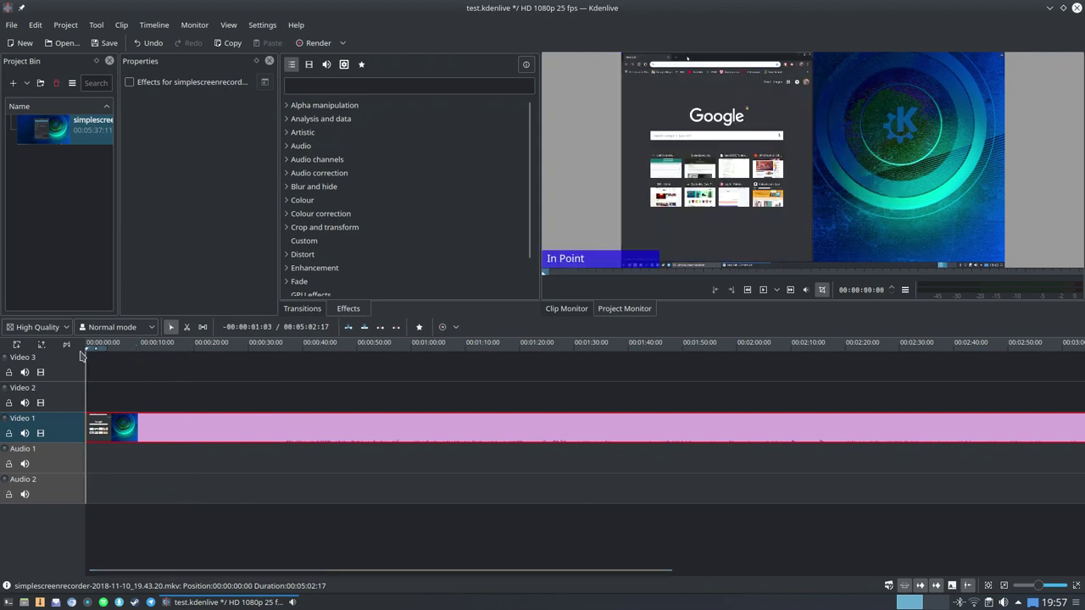
pyautogui.click(762, 292)
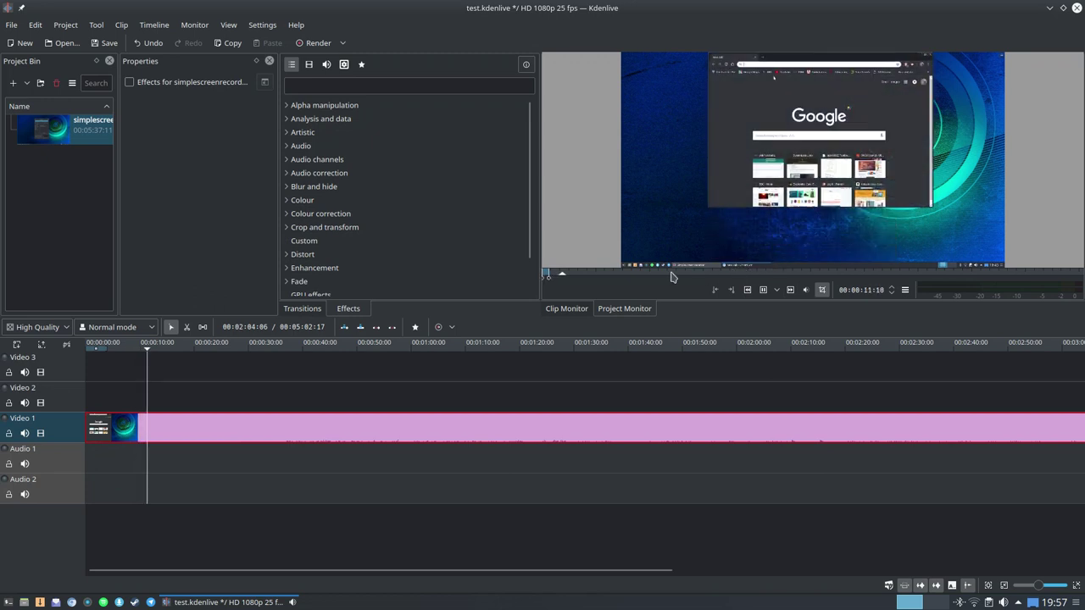
pyautogui.click(249, 360)
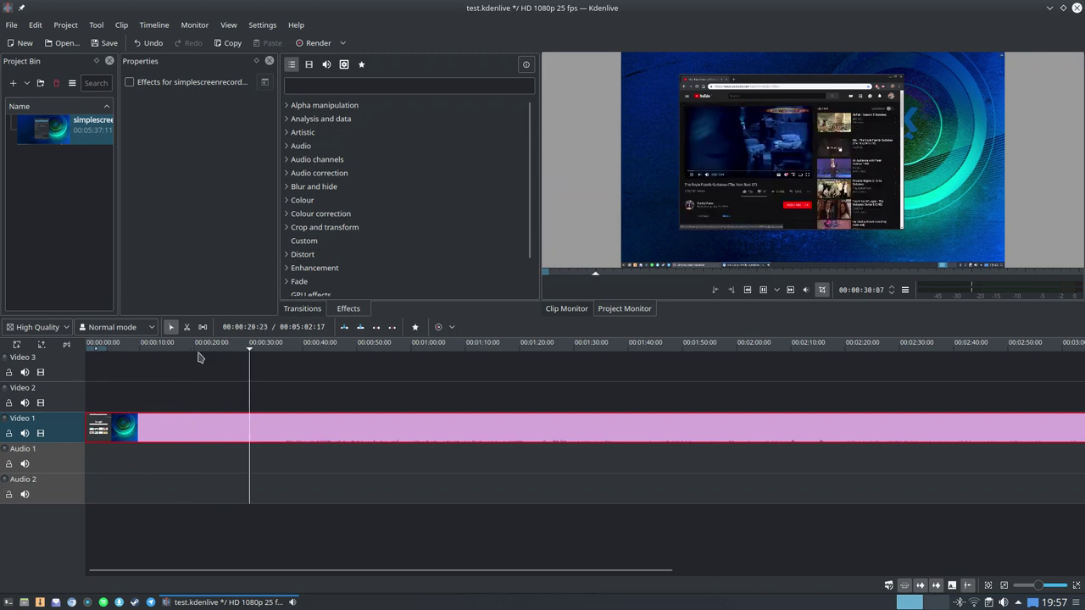
pyautogui.click(274, 357)
pyautogui.click(356, 352)
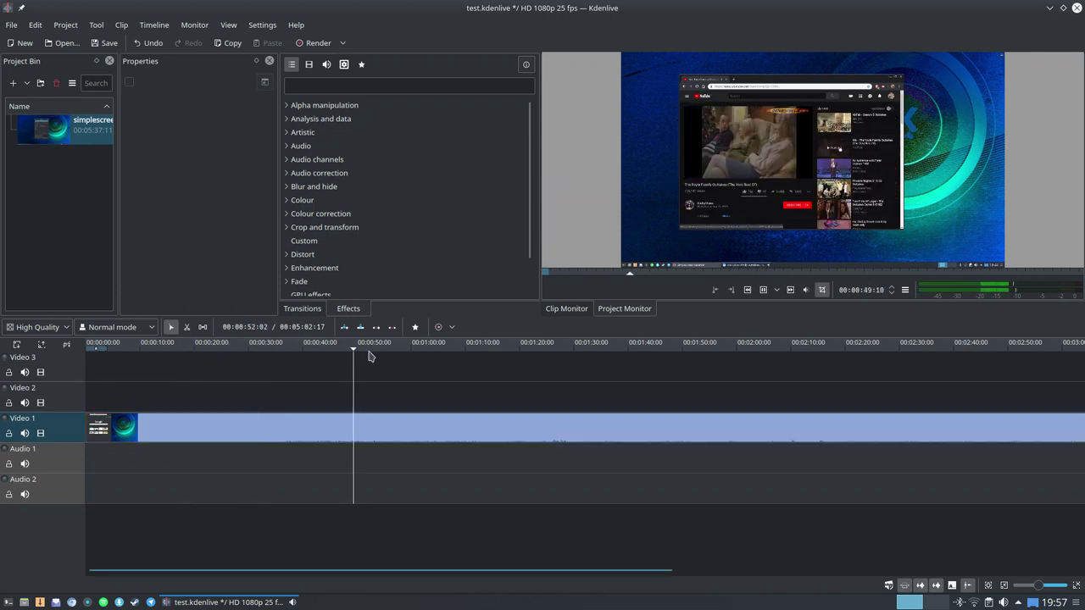
pyautogui.click(455, 353)
pyautogui.click(526, 353)
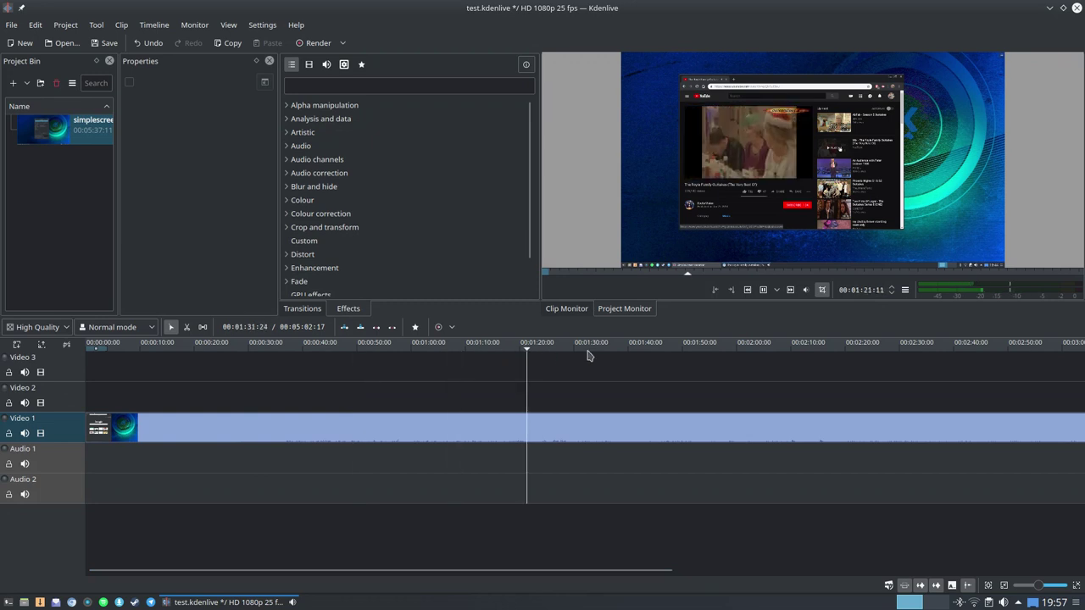
pyautogui.click(605, 352)
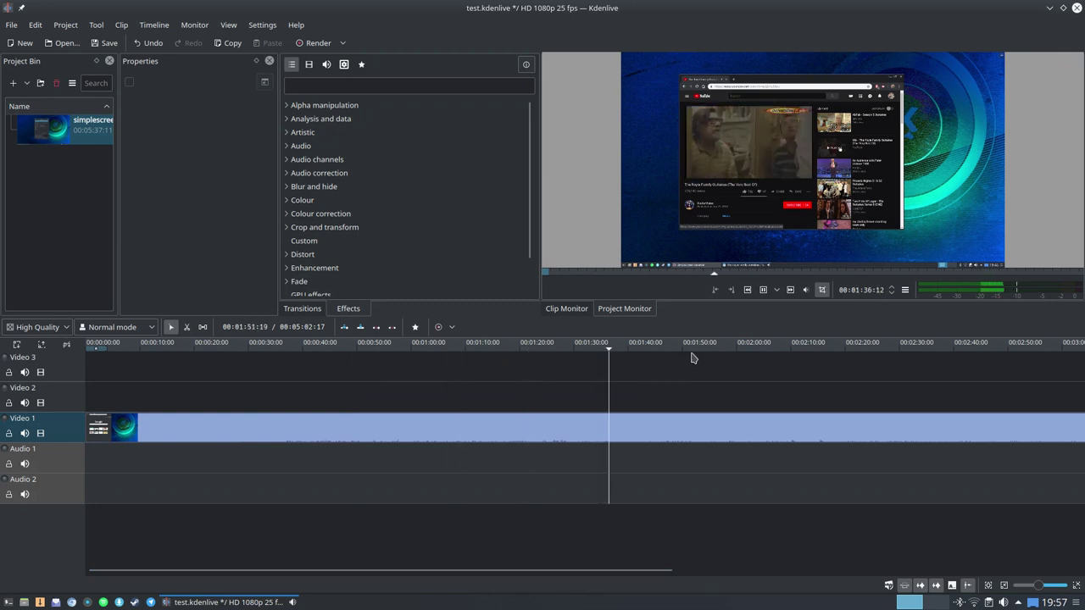
pyautogui.click(695, 352)
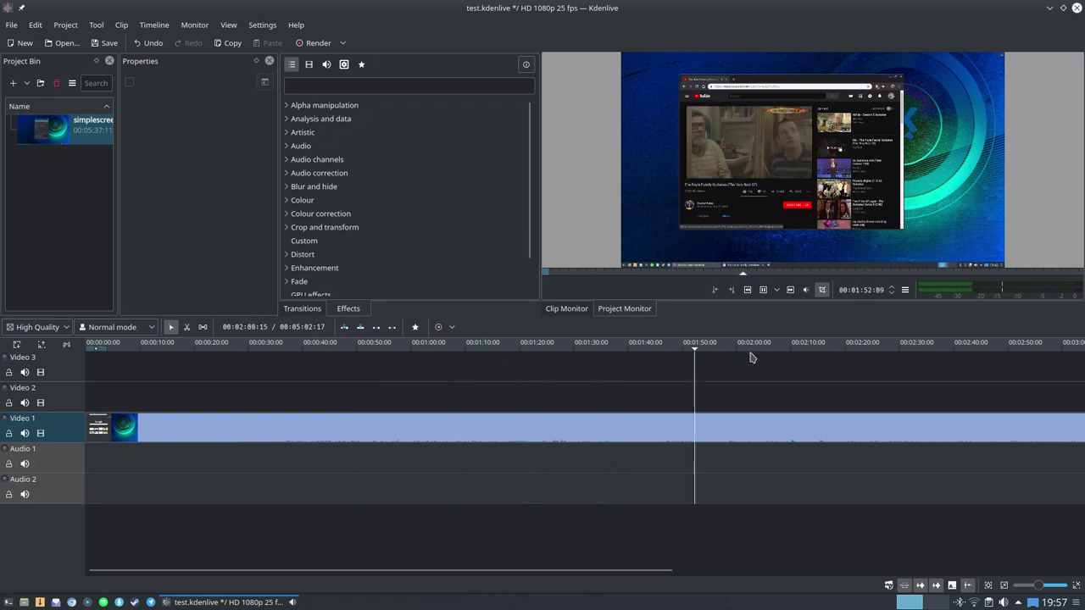
pyautogui.click(804, 353)
pyautogui.click(635, 354)
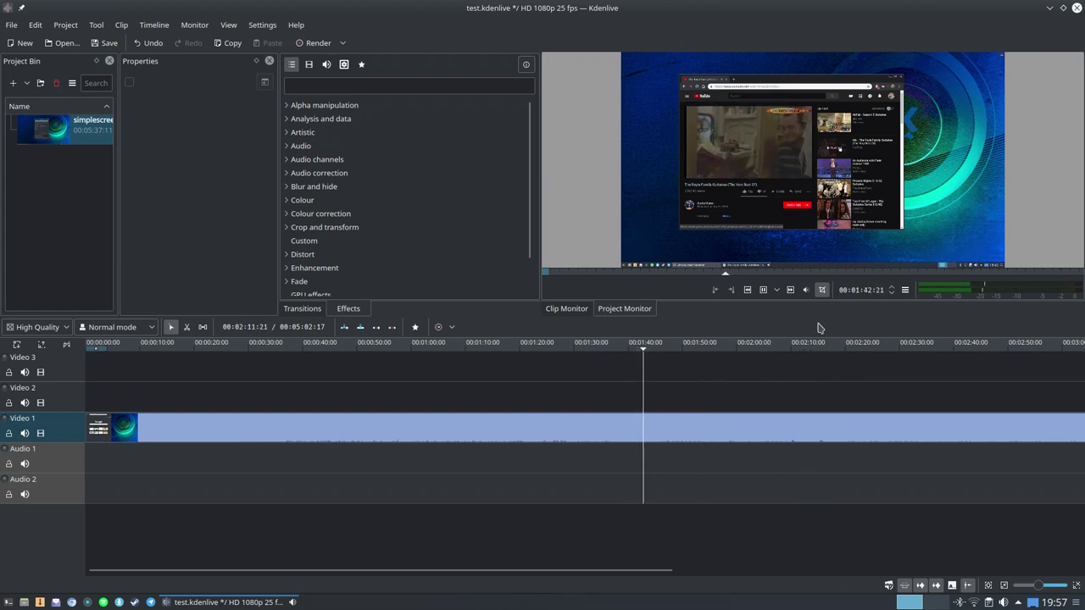
# Step: Skip forward and scrub backward through the clip in the project monitor, and pause playback
pyautogui.click(794, 276)
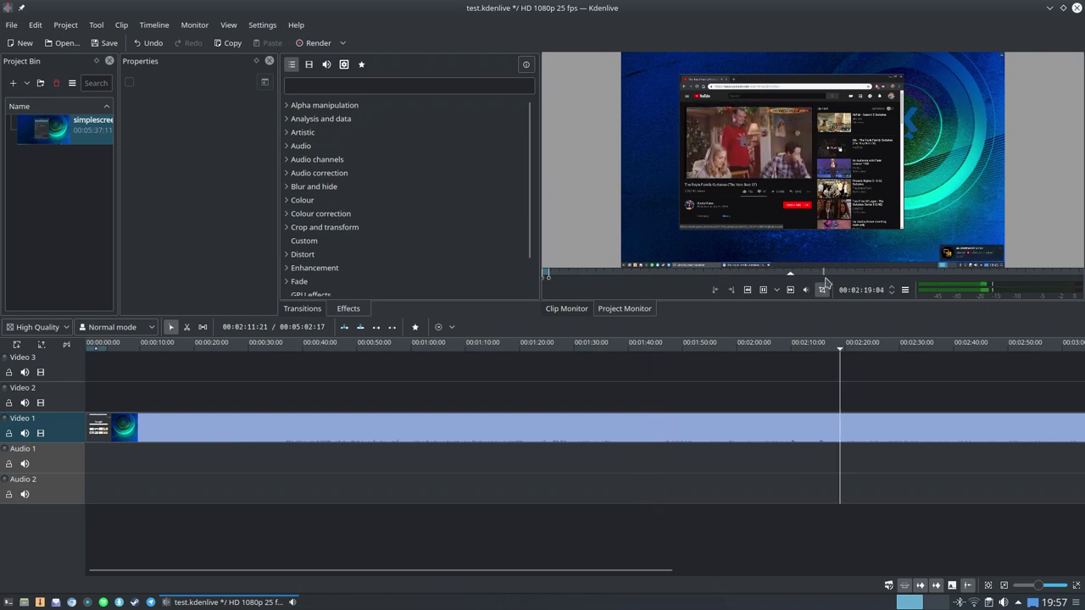
pyautogui.click(820, 276)
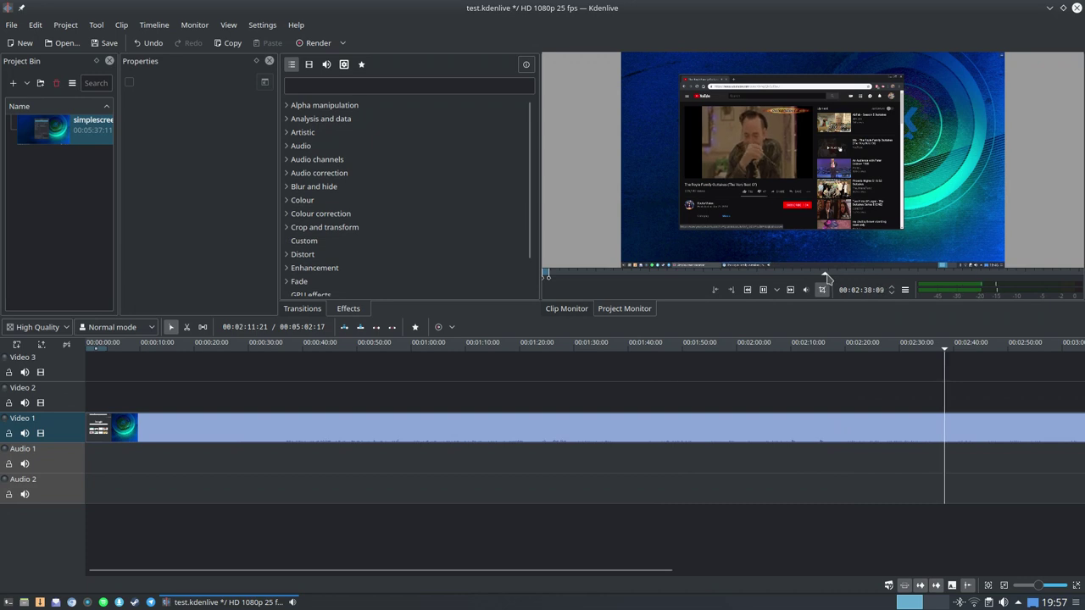
pyautogui.moveTo(813, 276); pyautogui.dragTo(739, 277)
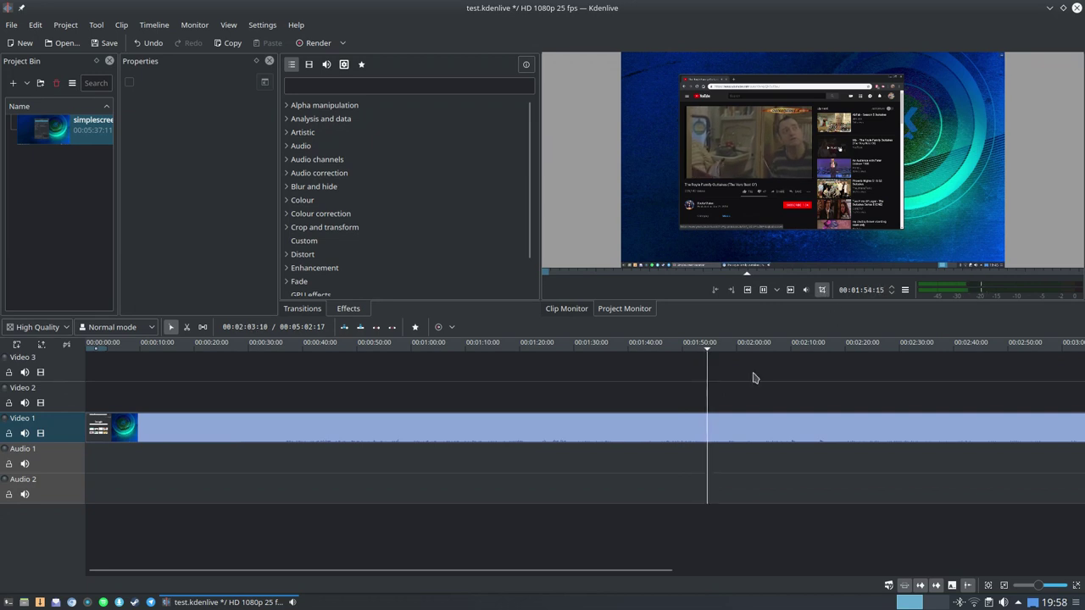
pyautogui.click(762, 290)
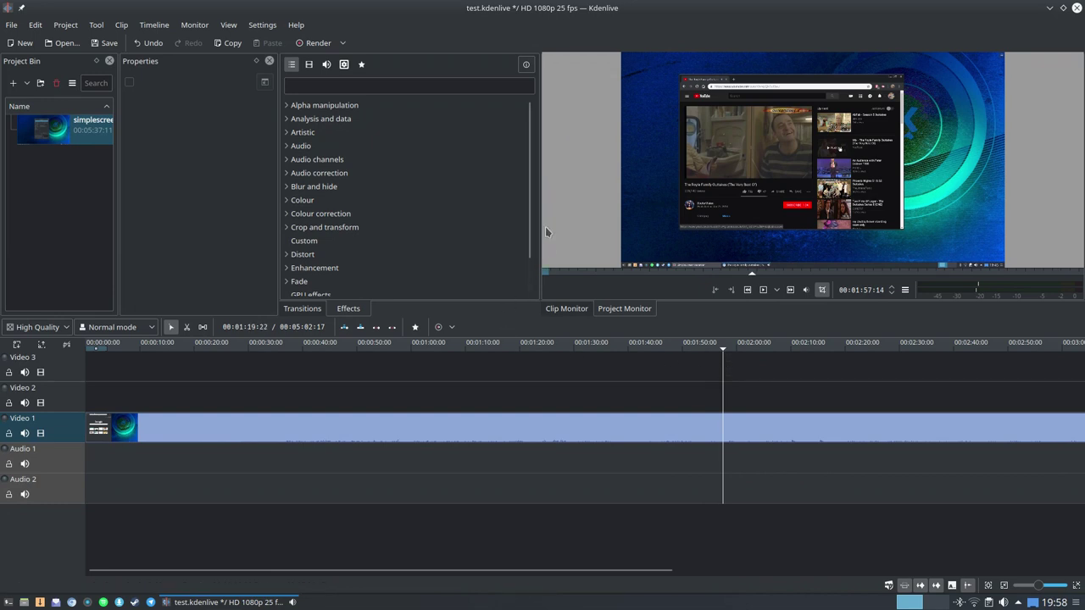
# Step: Set up a render in MP4 (H264/AAC) format at maximum quality, with video 15, audio 192 and 4 encoder threads
pyautogui.click(316, 43)
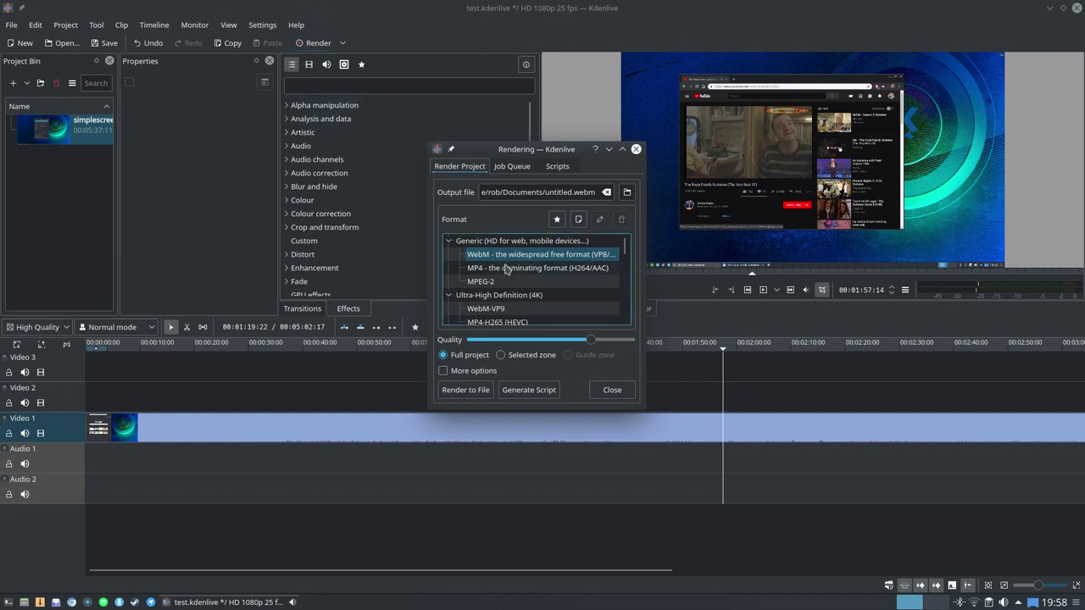
pyautogui.click(515, 269)
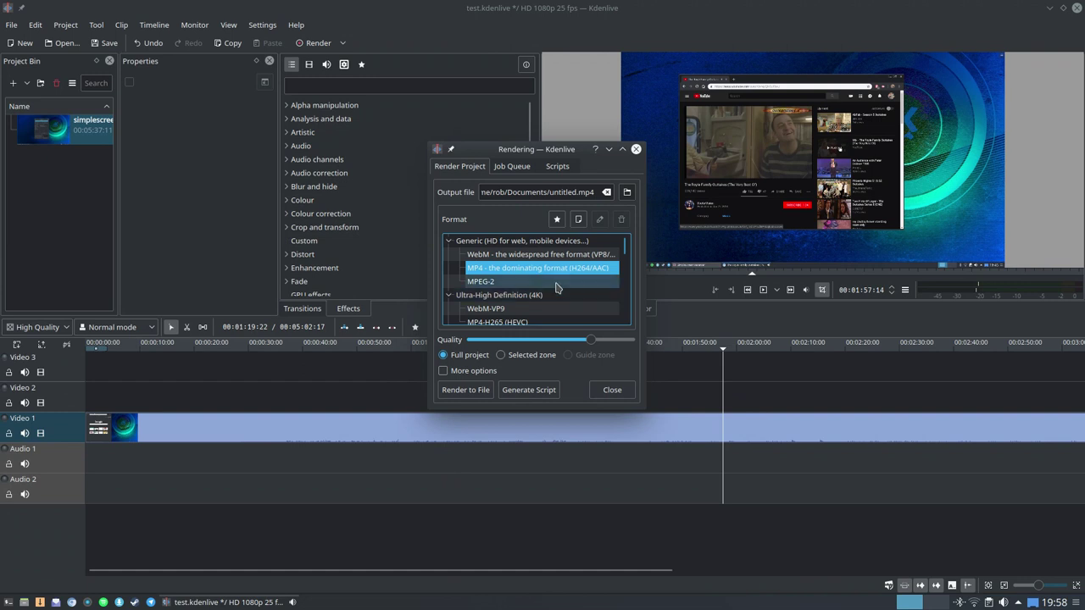
pyautogui.click(444, 372)
pyautogui.moveTo(505, 337); pyautogui.dragTo(520, 337)
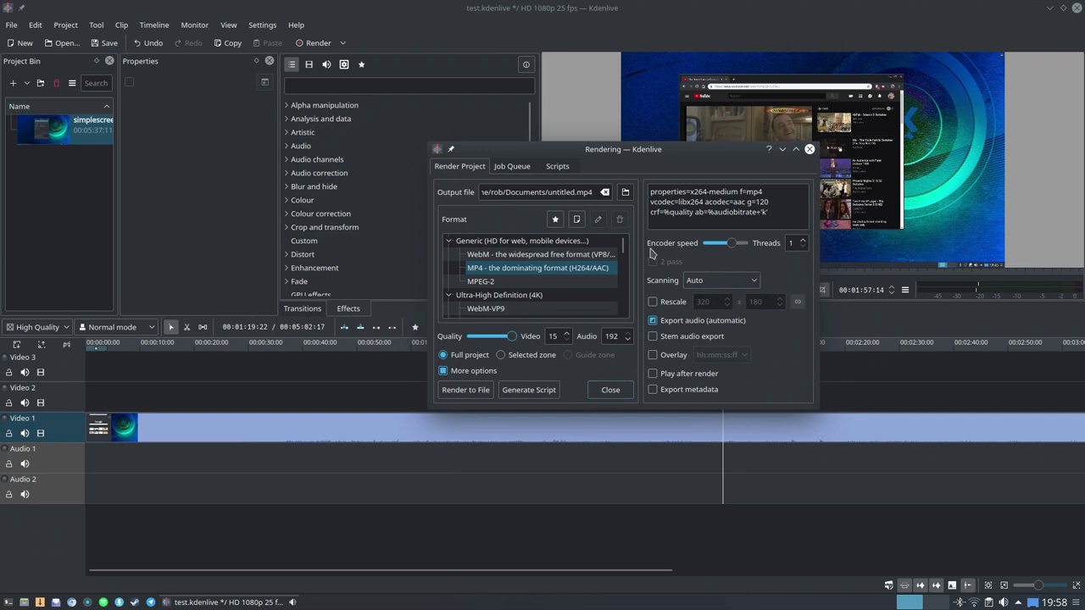
pyautogui.click(804, 241)
# Step: Name the output file test2.mp4 in the Documents folder and render the full project to it
pyautogui.click(560, 193)
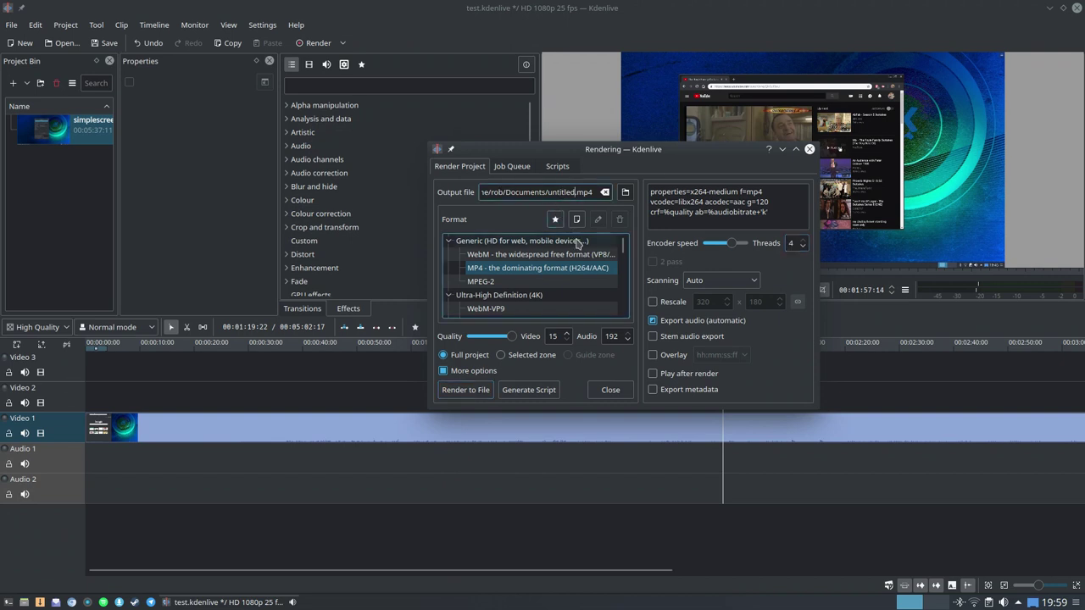
pyautogui.press('BackSpace')
pyautogui.press('BackSpace')
pyautogui.press('BackSpace')
pyautogui.press('BackSpace')
pyautogui.press('BackSpace')
pyautogui.press('BackSpace')
pyautogui.press('BackSpace')
pyautogui.press('BackSpace')
pyautogui.write('test2')
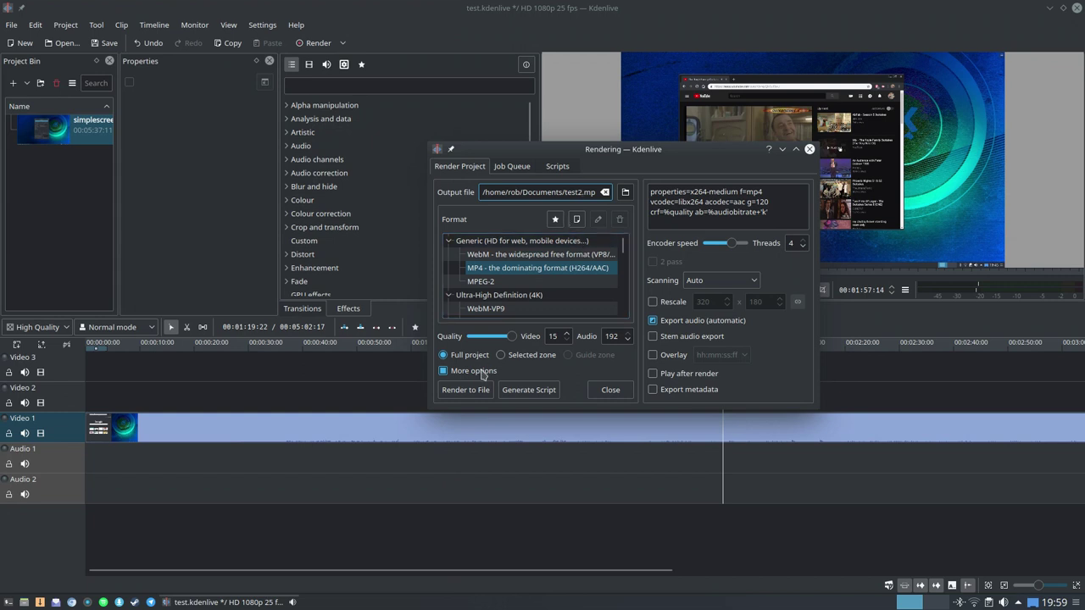
pyautogui.click(471, 391)
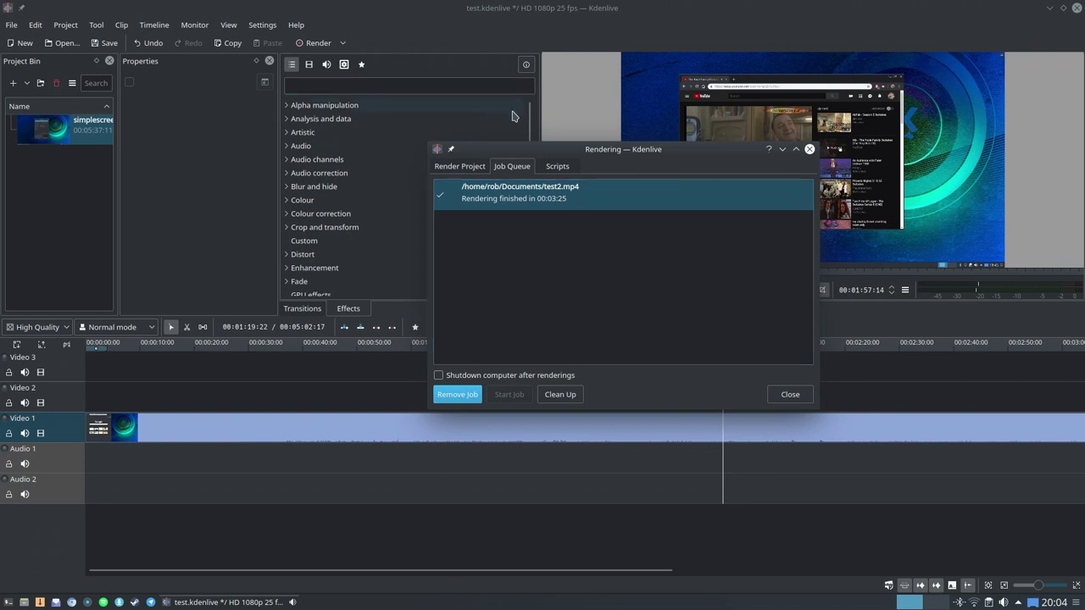
# Step: Close the rendering window and quit Kdenlive, saving the changes to test.kdenlive
pyautogui.moveTo(699, 156); pyautogui.dragTo(596, 113)
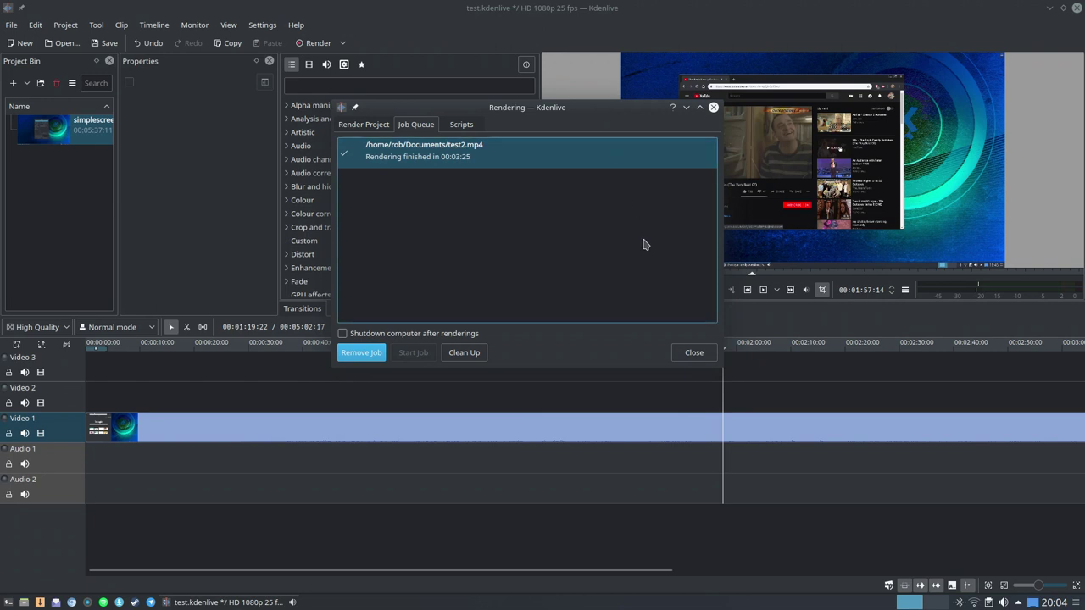
pyautogui.click(693, 354)
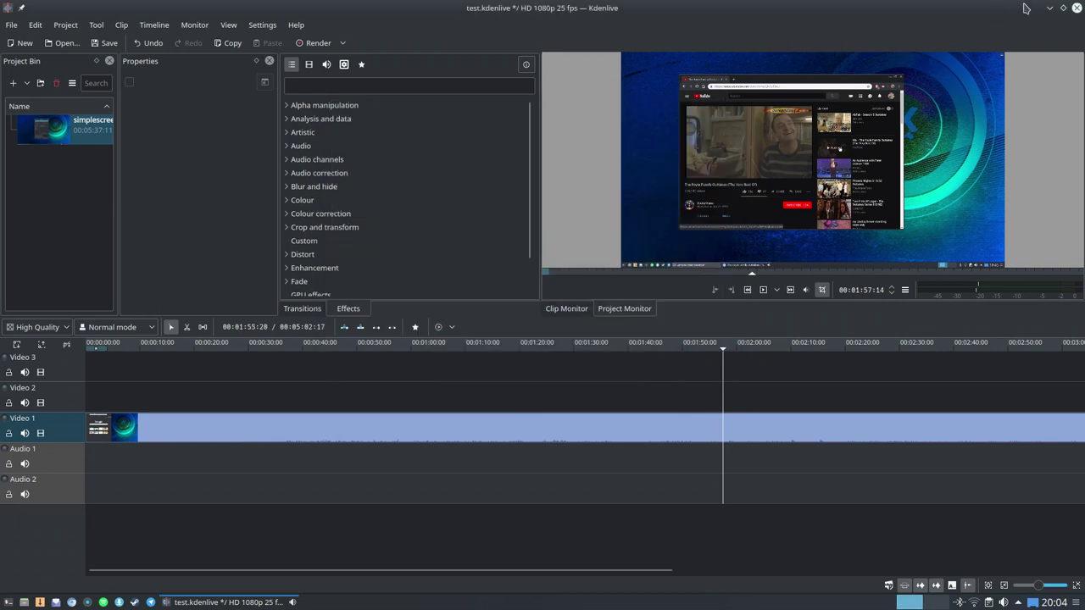
pyautogui.click(1076, 7)
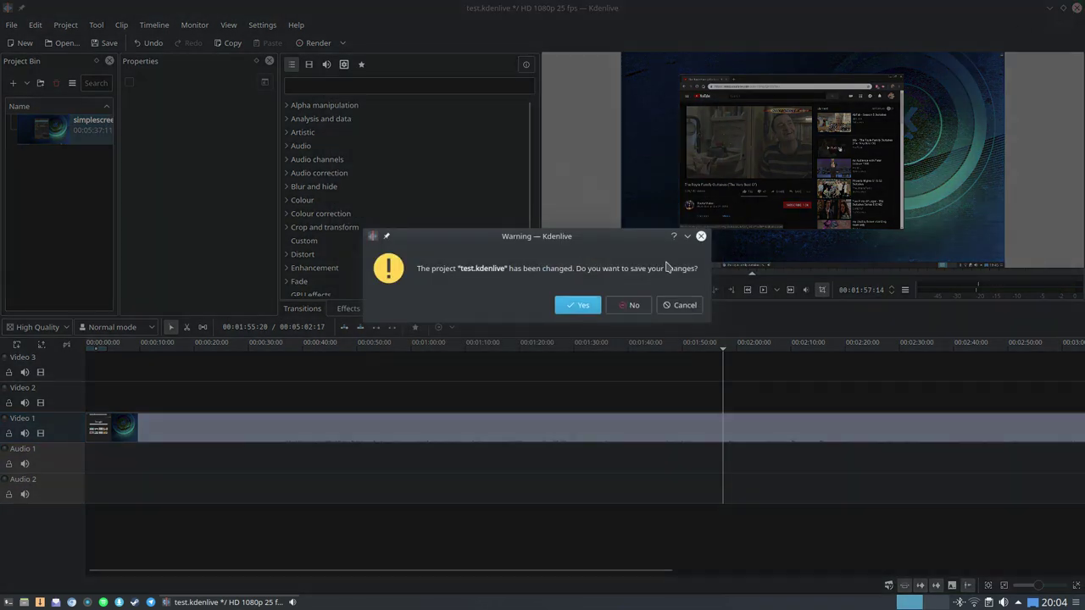
pyautogui.click(581, 307)
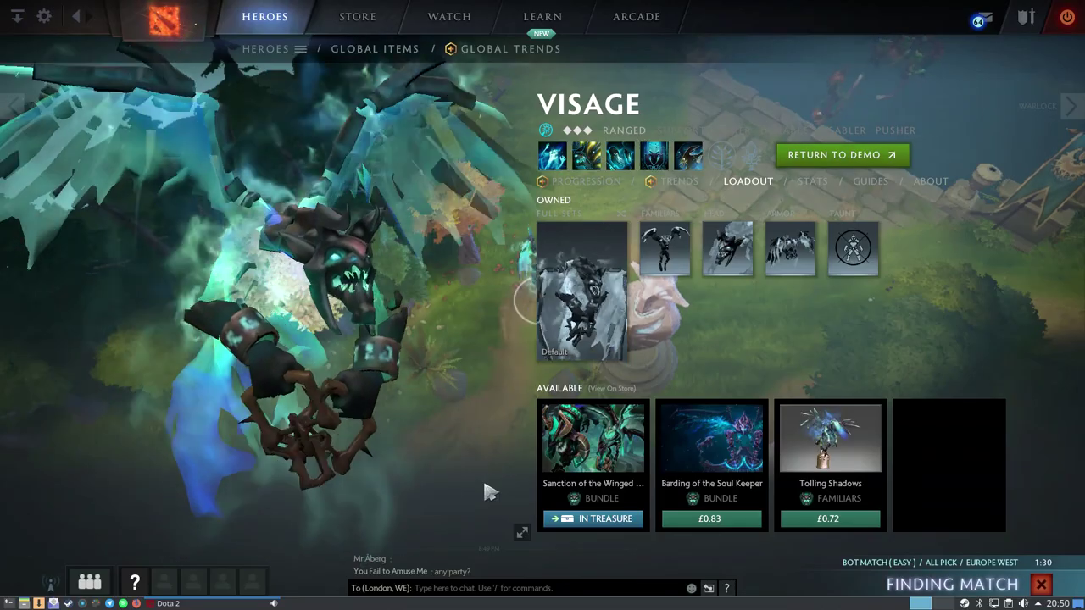
# Step: In Dota 2, enlarge the Visage model to the full view, cancel the bot match search, and leave the enlarged view
pyautogui.click(520, 534)
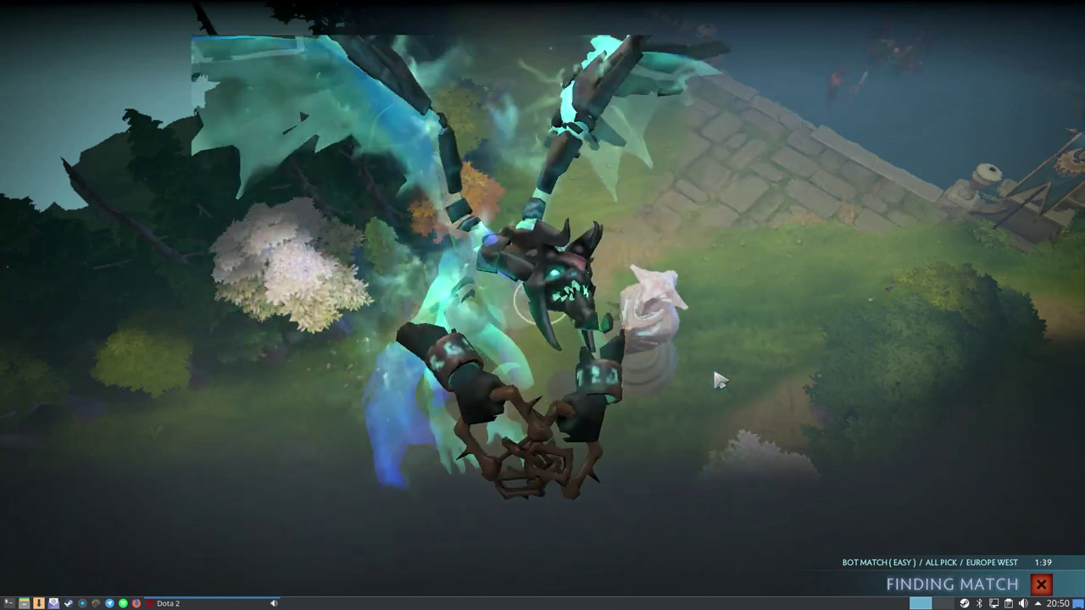
pyautogui.click(1042, 585)
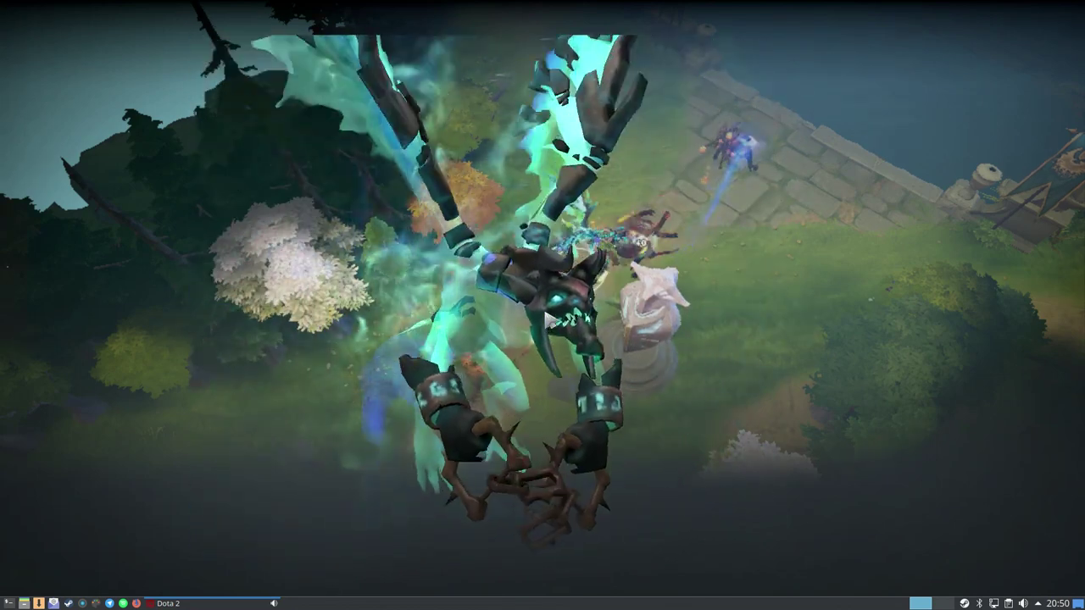
pyautogui.click(552, 315)
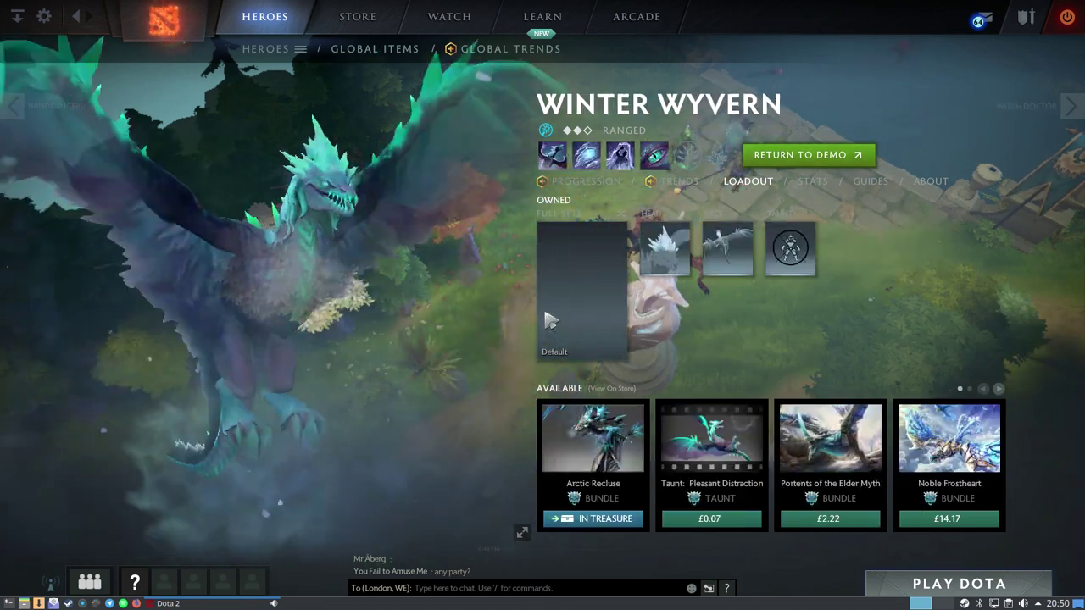
# Step: Browse the hero loadouts one by one from Winter Wyvern through Zeus, Anti-Mage and Axe to Batrider, and open Play Dota
pyautogui.press('Right')
pyautogui.press('Left')
pyautogui.press('Right')
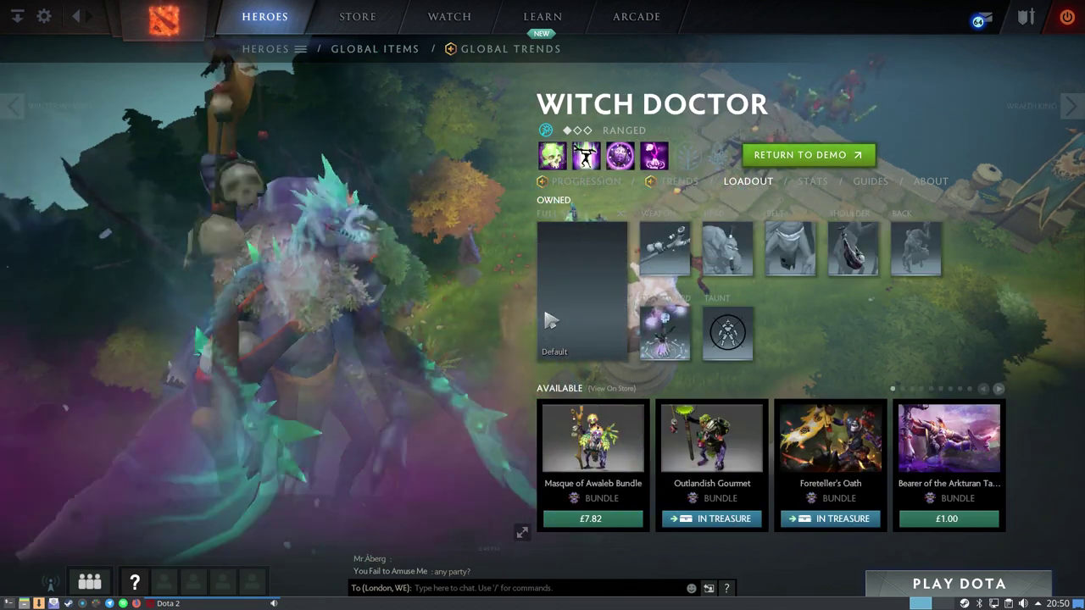
pyautogui.press('Left')
pyautogui.press('Left')
pyautogui.press('Right')
pyautogui.press('Right')
pyautogui.press('Right')
pyautogui.press('Right')
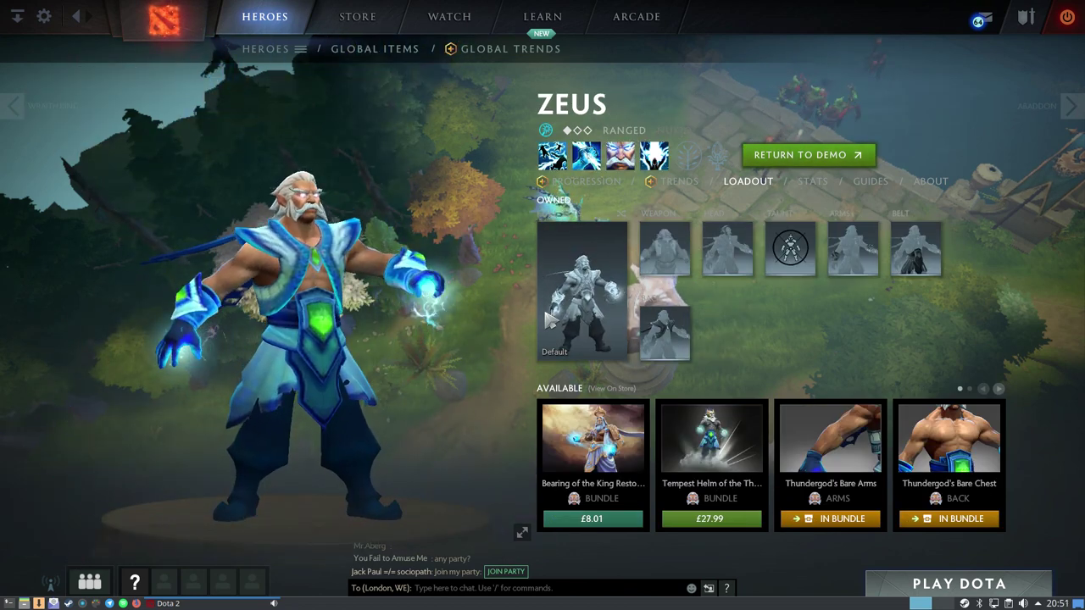
pyautogui.press('Right')
pyautogui.press('Right')
pyautogui.press('Right')
pyautogui.press('Right')
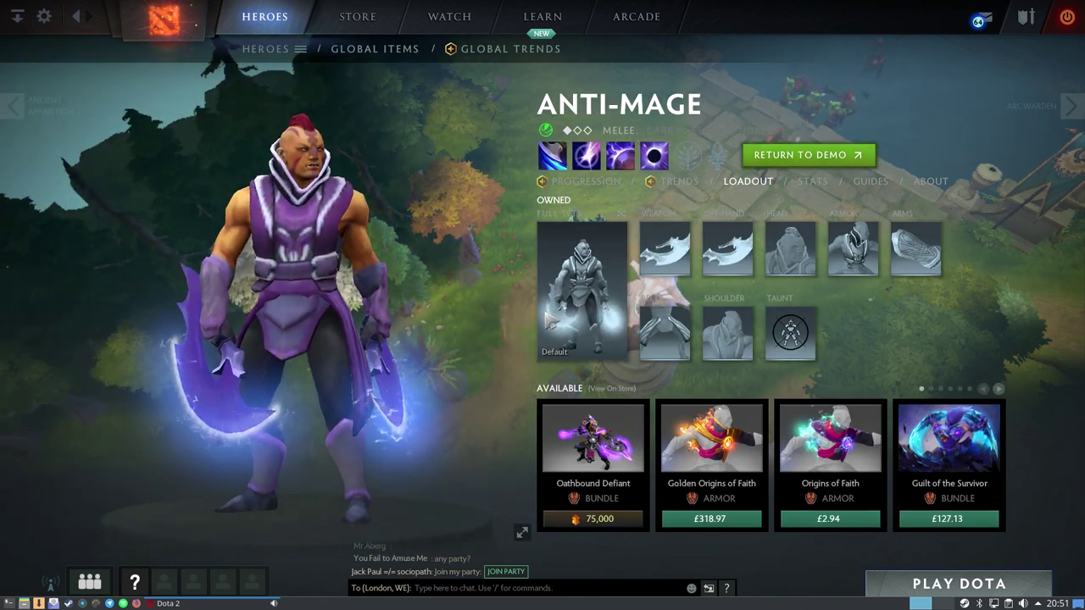
pyautogui.press('Right')
pyautogui.press('Right')
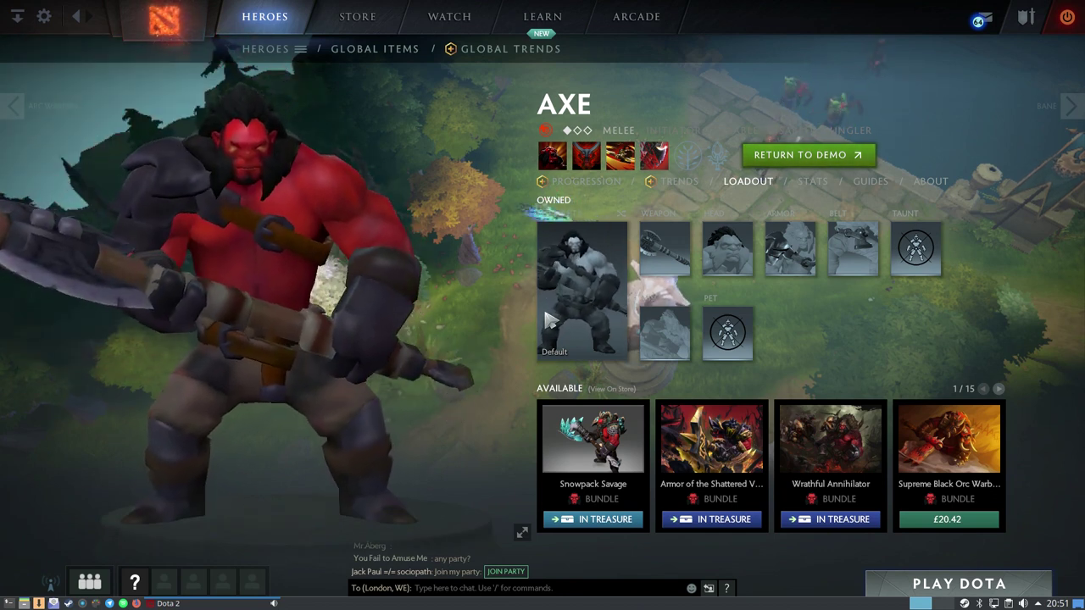
pyautogui.press('Right')
pyautogui.press('Right')
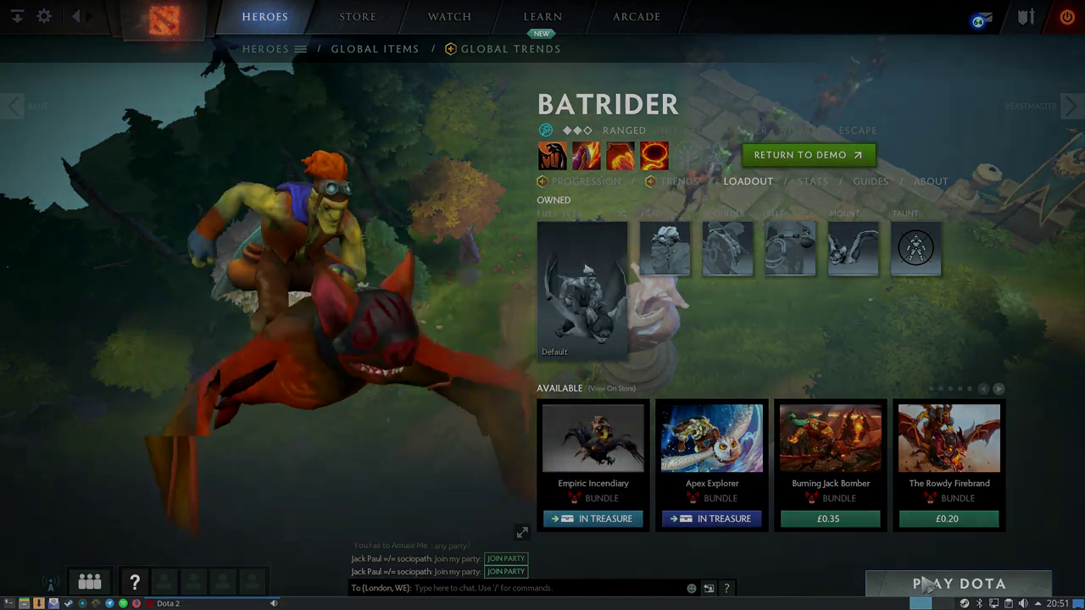
pyautogui.click(942, 585)
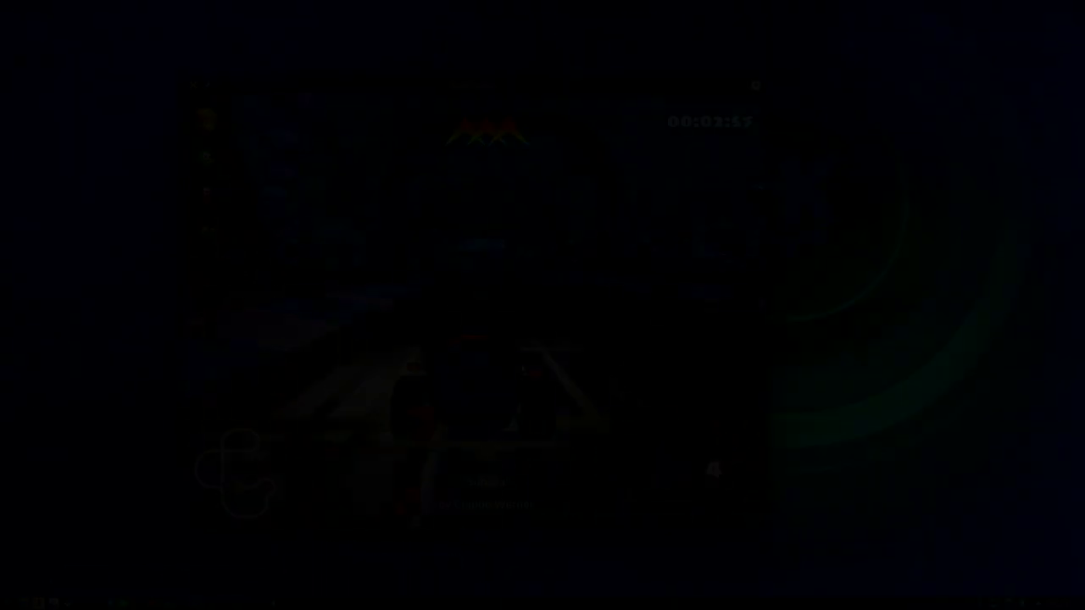